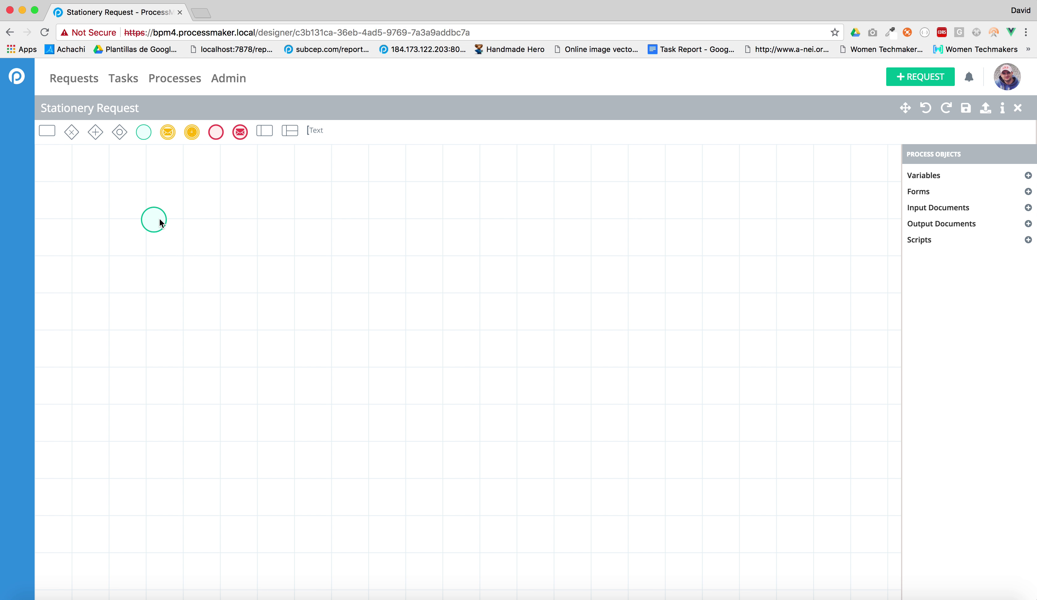
- Add a task connected to the start event and align it level with that event
left_click(174, 213)
left_click(247, 224)
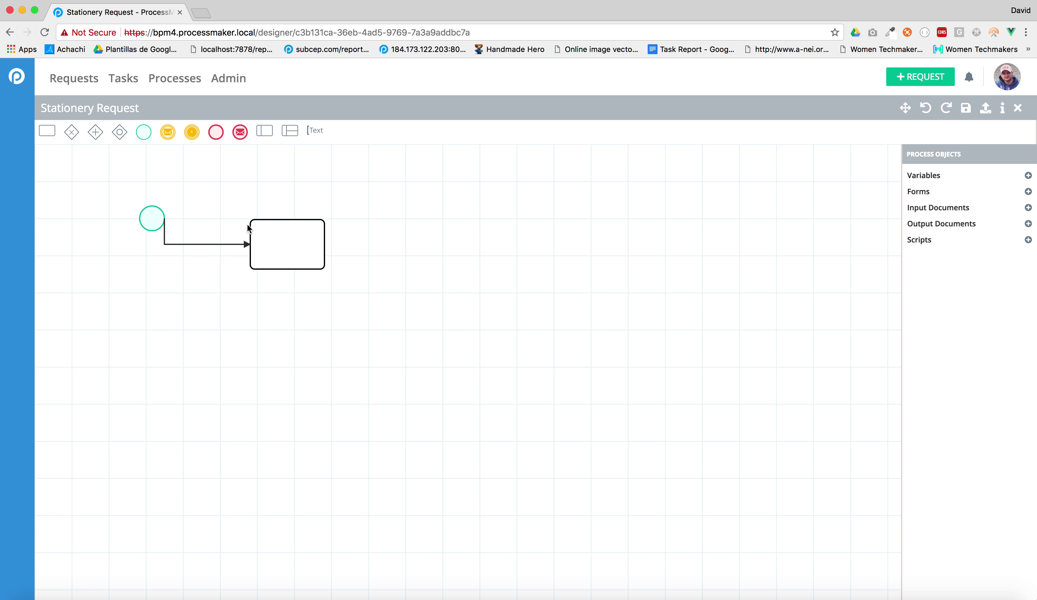
left_click_drag(287, 242, 301, 217)
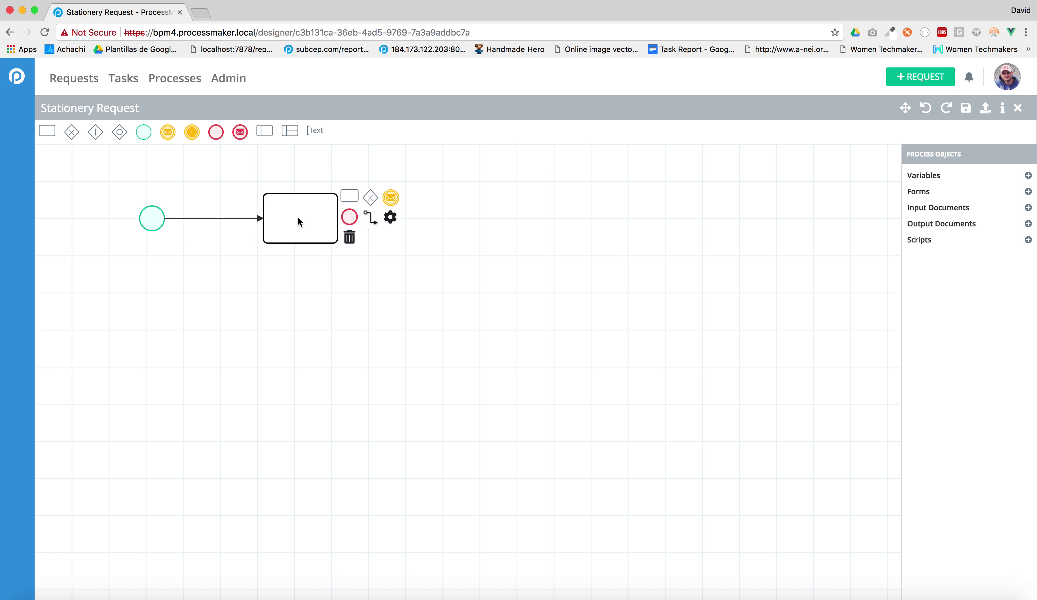
- Add a second task connected from the first one and place it lower and further along the flow
left_click(348, 200)
left_click(439, 232)
left_click_drag(488, 250, 496, 278)
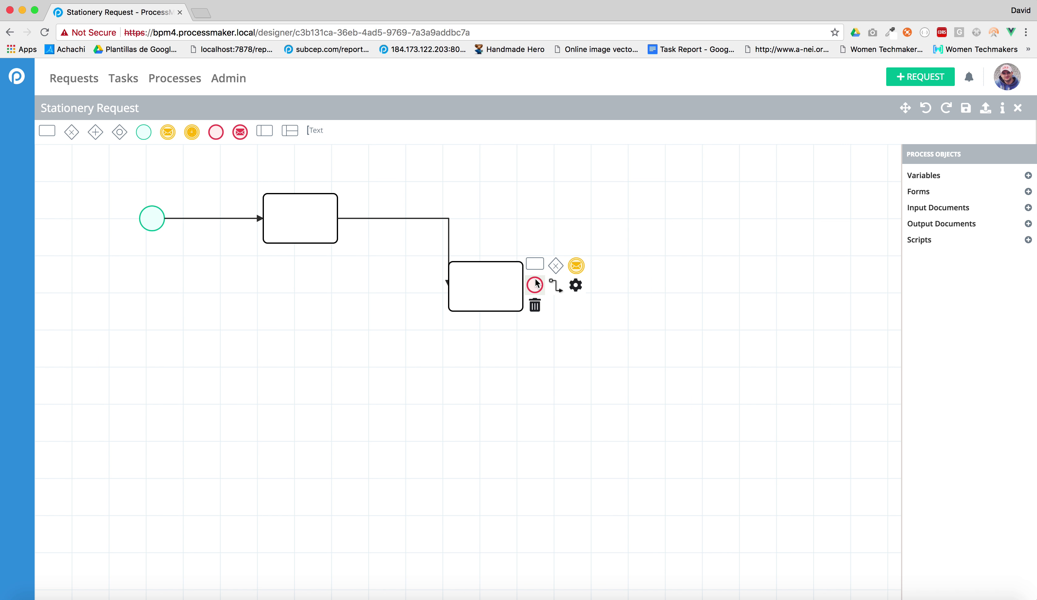
- Add an end event connected from the second task and save the process
left_click(535, 284)
left_click(611, 285)
left_click(448, 243)
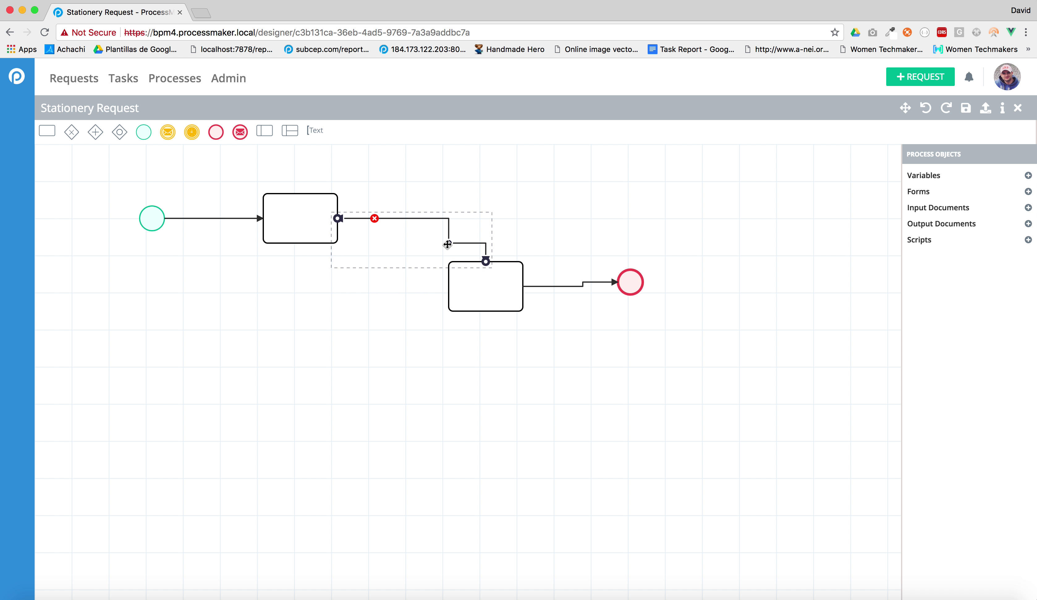
key("ctrl+s")
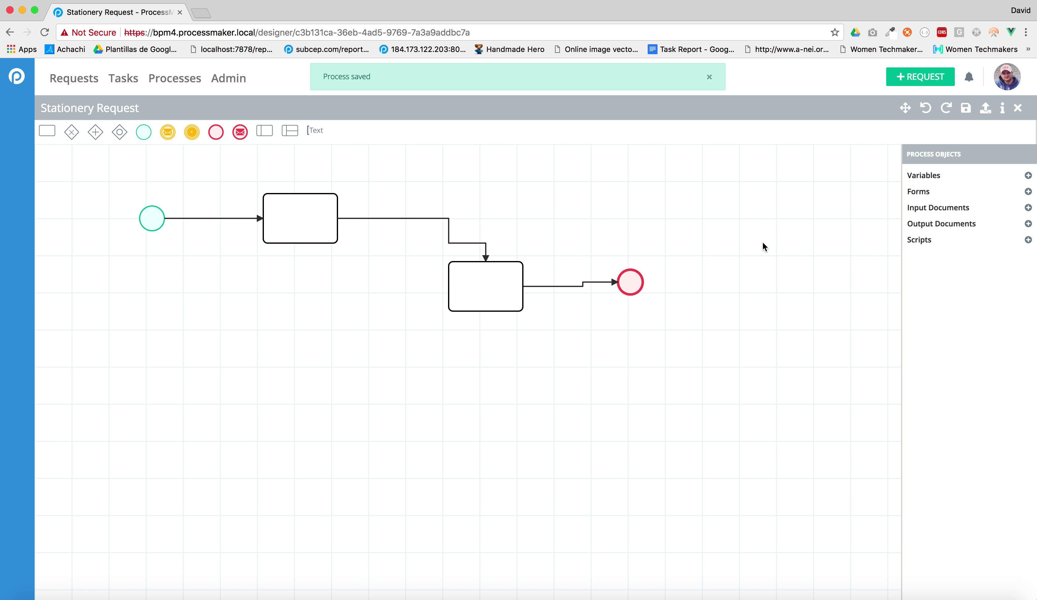
- Create a blank form titled "Stationery Request" and open it in the form editor
mouse_move(1020, 193)
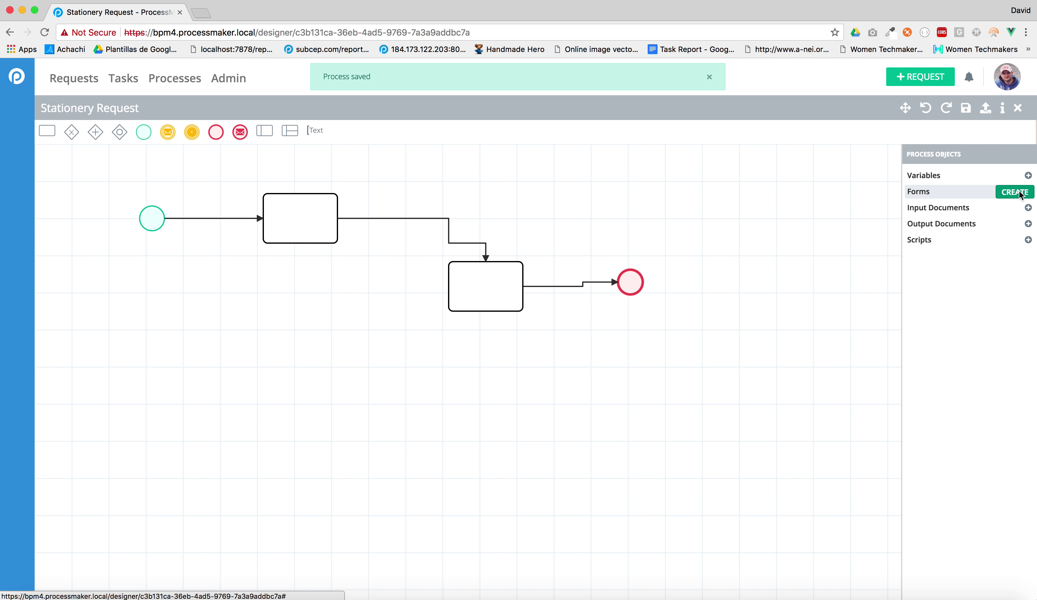
left_click(1020, 193)
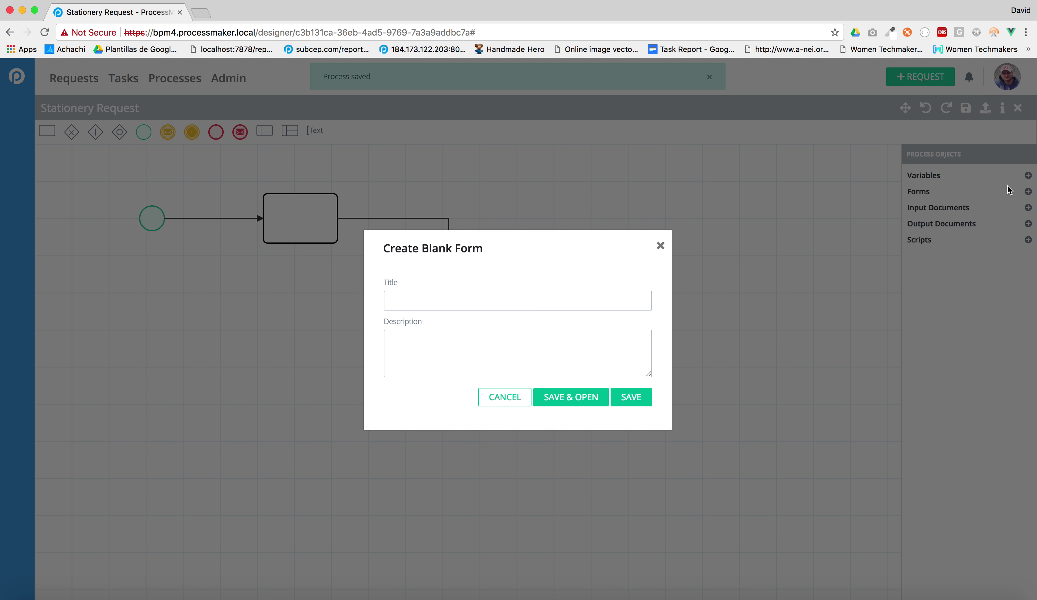
left_click(490, 301)
type("Request")
key("super+a")
type("Stationery Request")
left_click(592, 399)
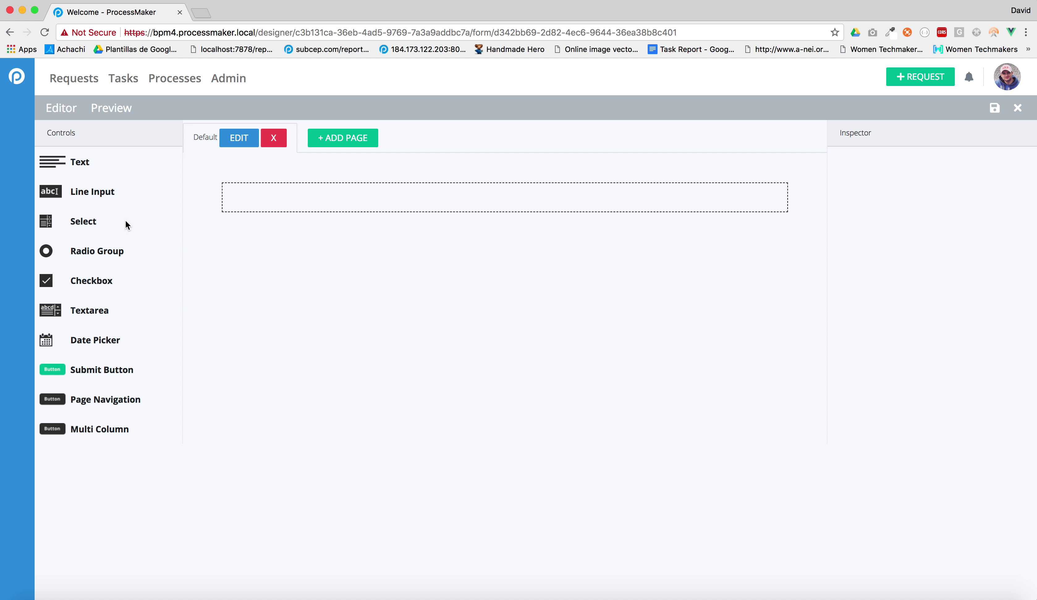
- Add a Select control to the form with field name "item" and label "Item"
left_click_drag(162, 219, 309, 209)
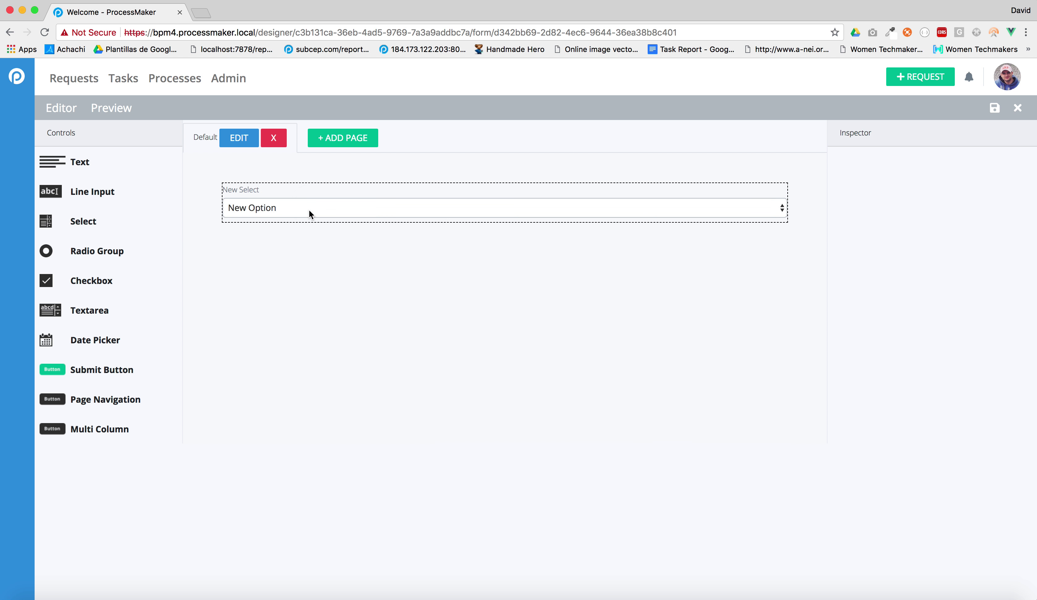
left_click(309, 209)
type("item")
triple_click(880, 222)
type("Item")
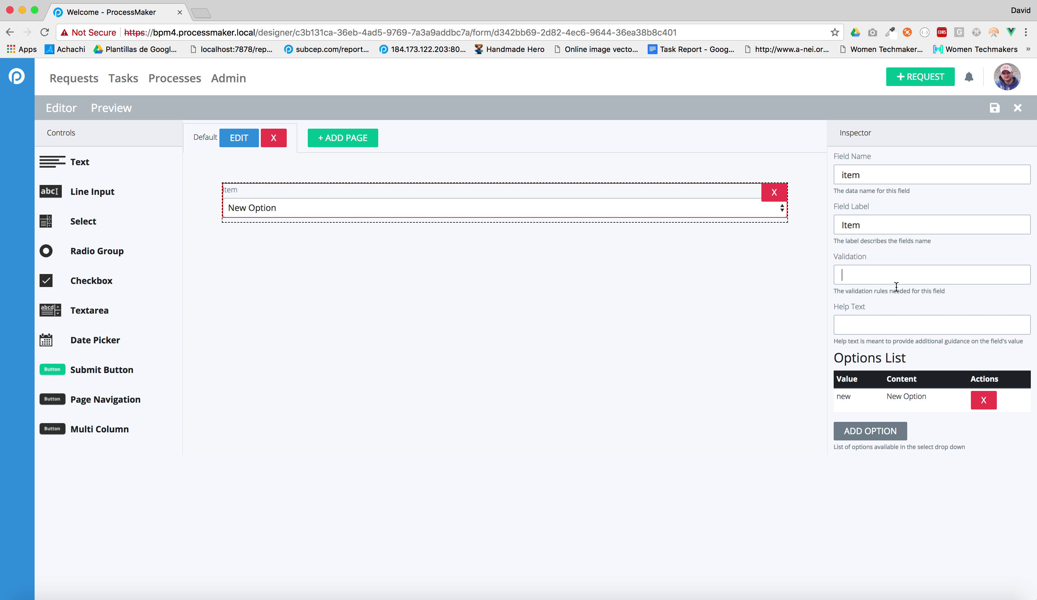
- Add an option with value 1001 and label "Pencil" to the Item select
left_click(868, 433)
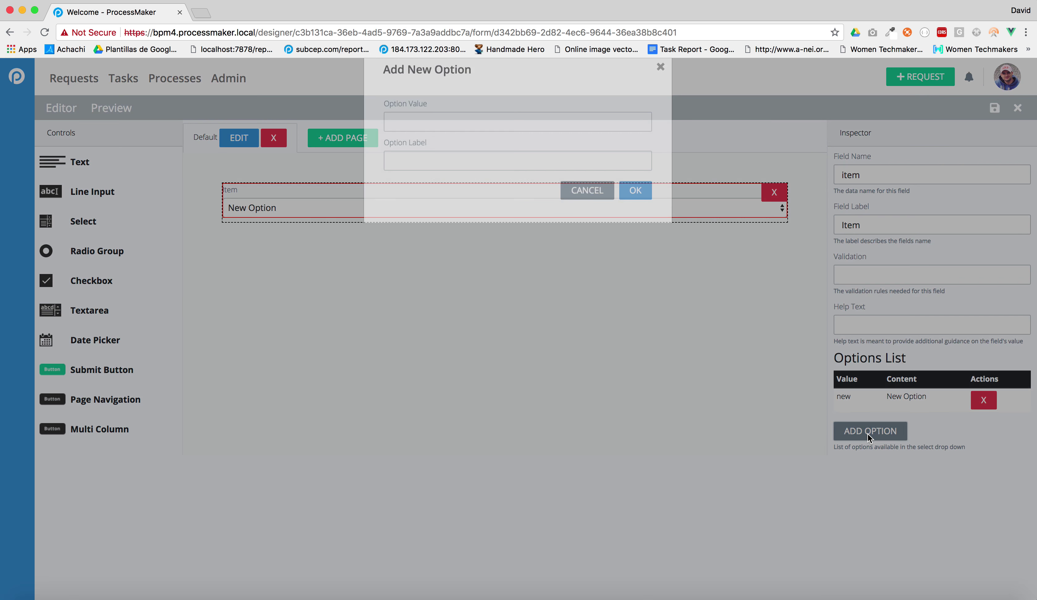
type("1001")
left_click(477, 181)
type("Pencil")
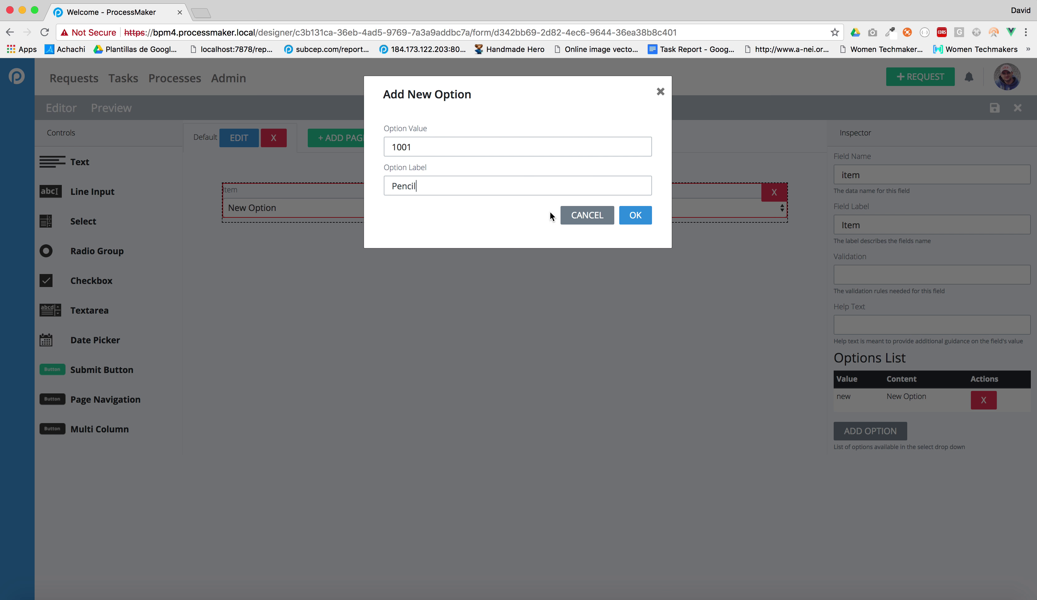
left_click(635, 215)
- Add an option with value 1002 and label "Notebook" to the Item select
left_click(891, 455)
left_click(487, 149)
type("1002")
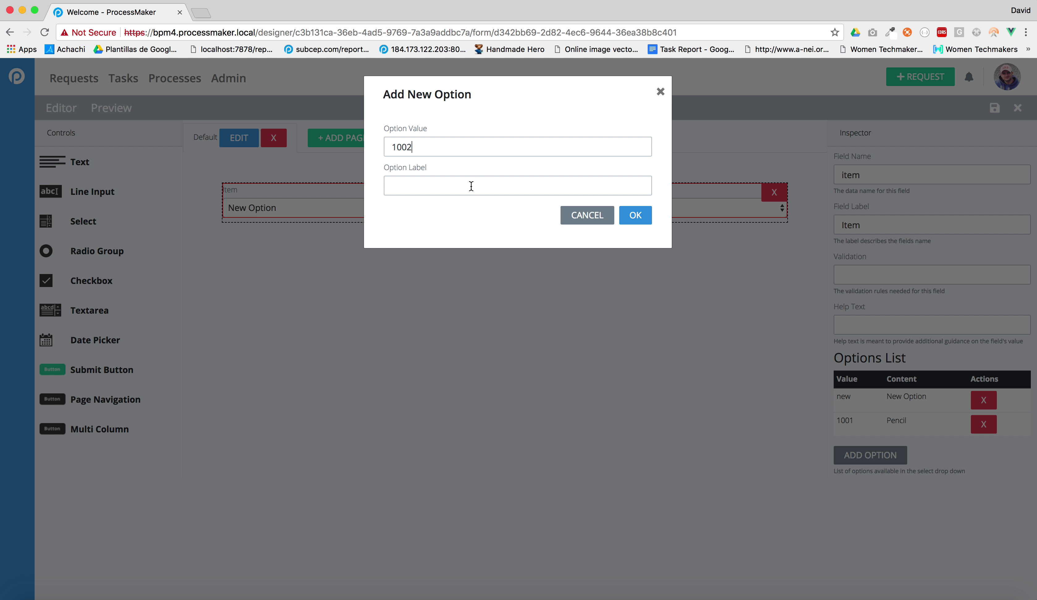
left_click(458, 188)
type("Notebook")
left_click(642, 215)
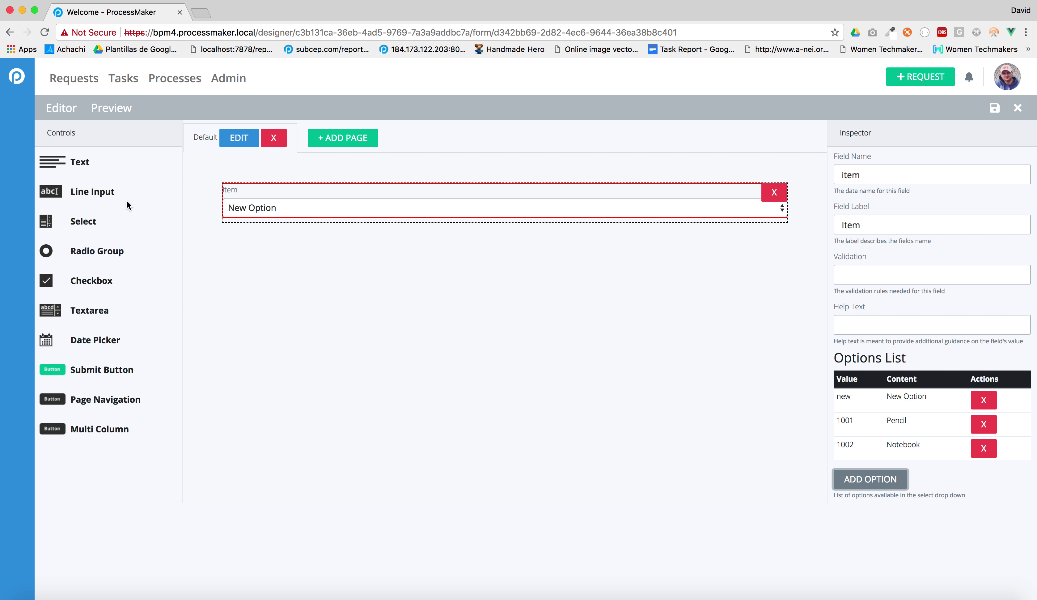
- Add a Line Input below the Item select with field name "quantity" and label "Quantity"
left_click_drag(47, 194, 253, 232)
left_click(253, 232)
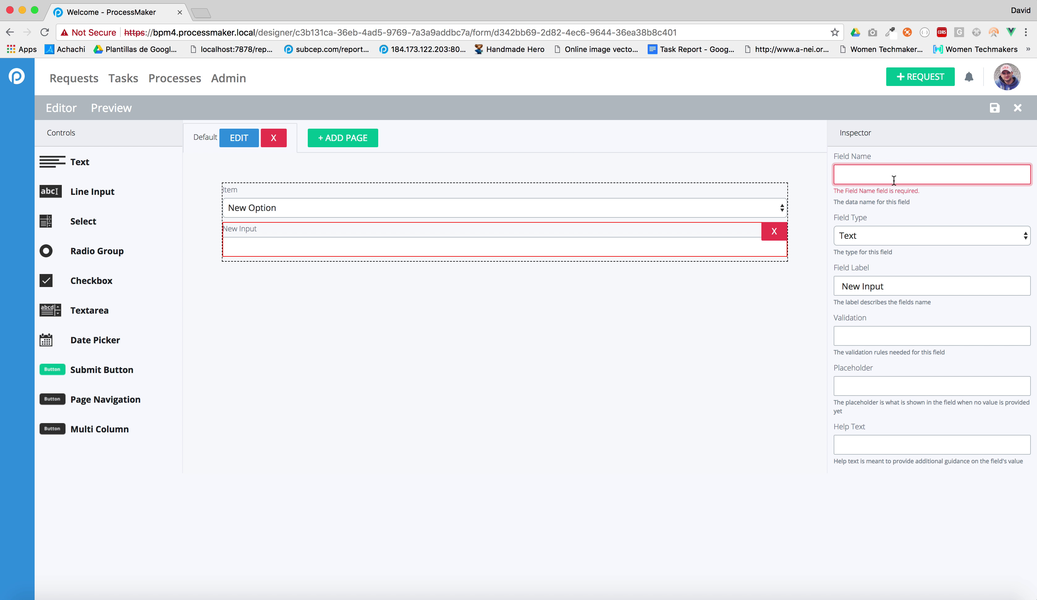
type("Qu")
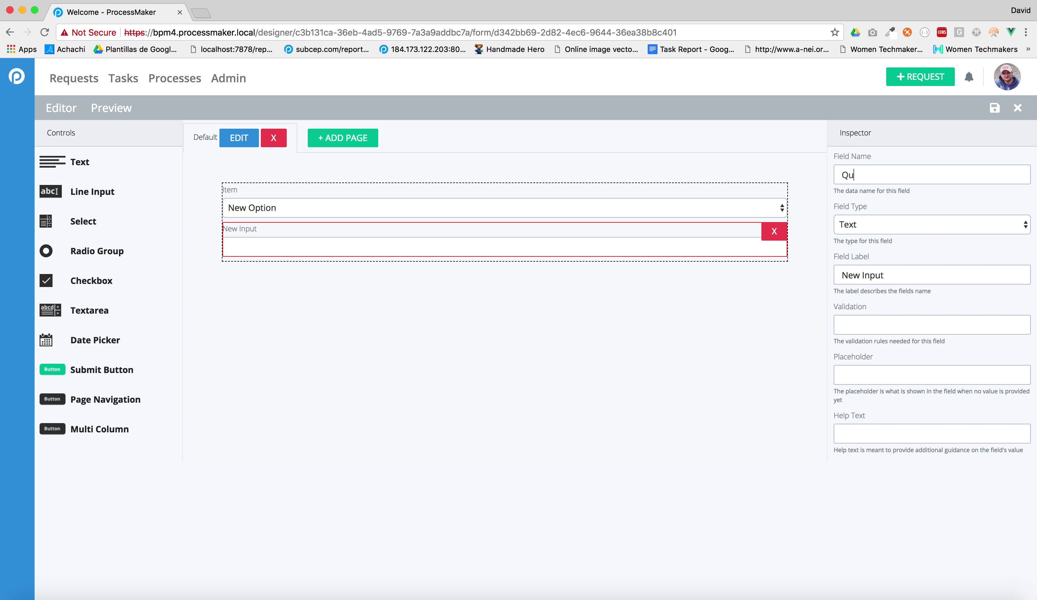
type("antity")
left_click(901, 228)
left_click(901, 226)
triple_click(905, 272)
type("Quantity")
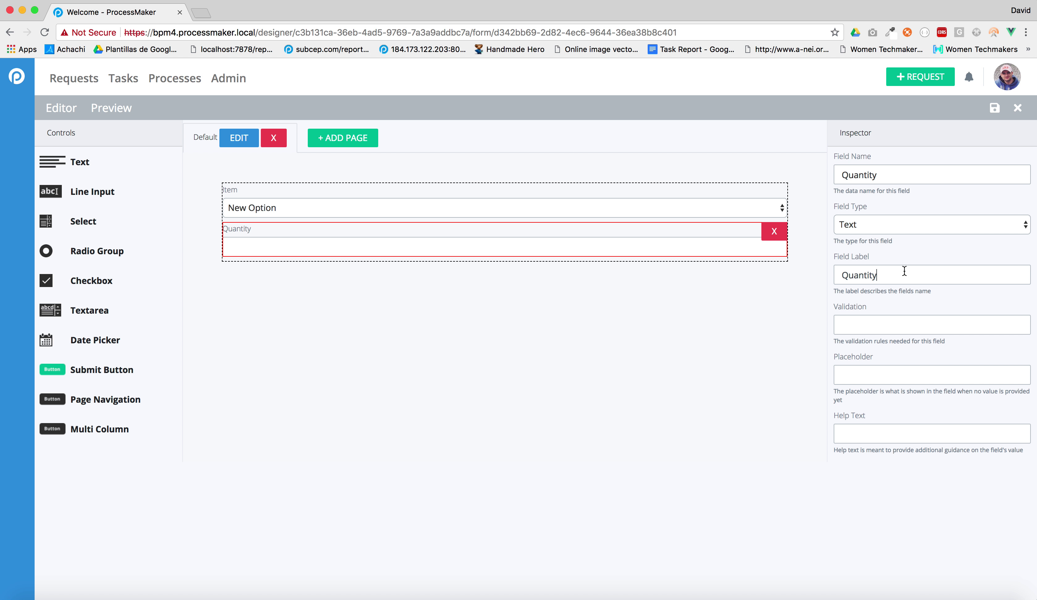
left_click(848, 175)
key("BackSpace")
type("q")
- Add a submit button labelled "Request" below Quantity, then save the form and return to the process designer
left_click_drag(60, 374, 248, 267)
left_click(995, 108)
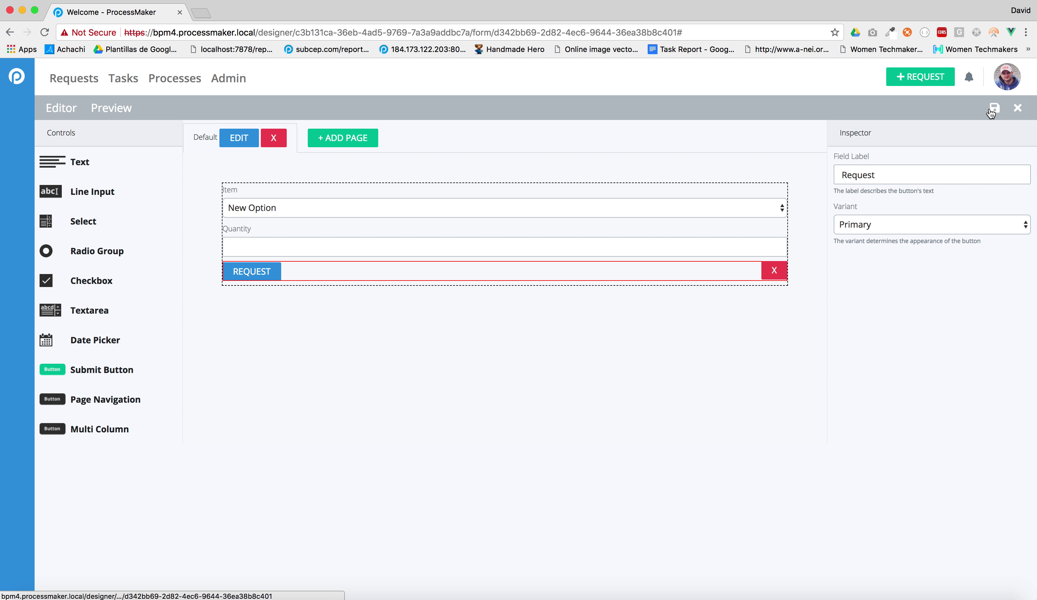
left_click(1017, 109)
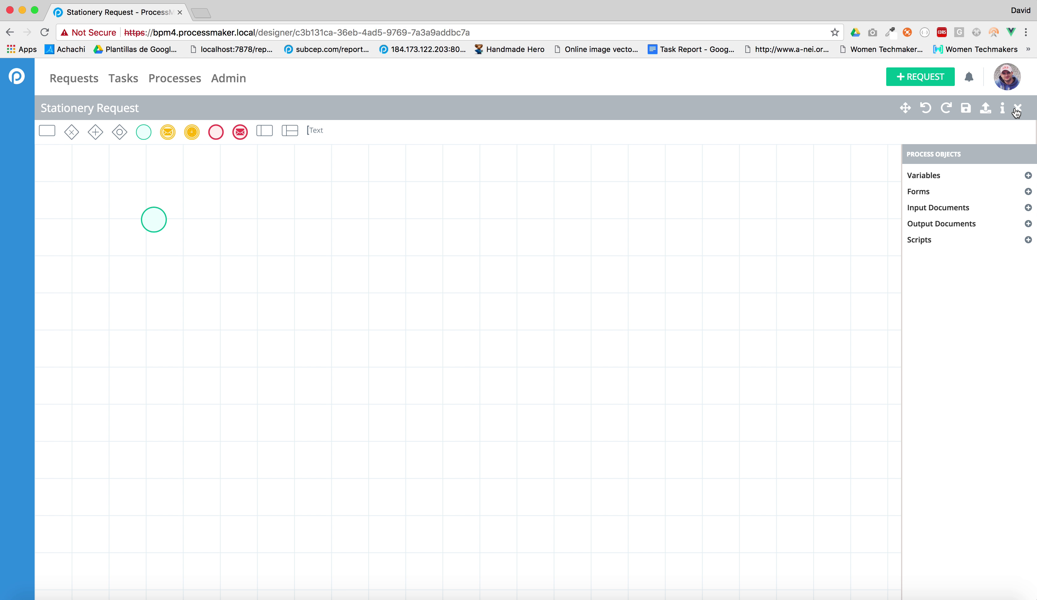
- Create a blank form titled "Approval form" and open it in the form editor
left_click(1020, 199)
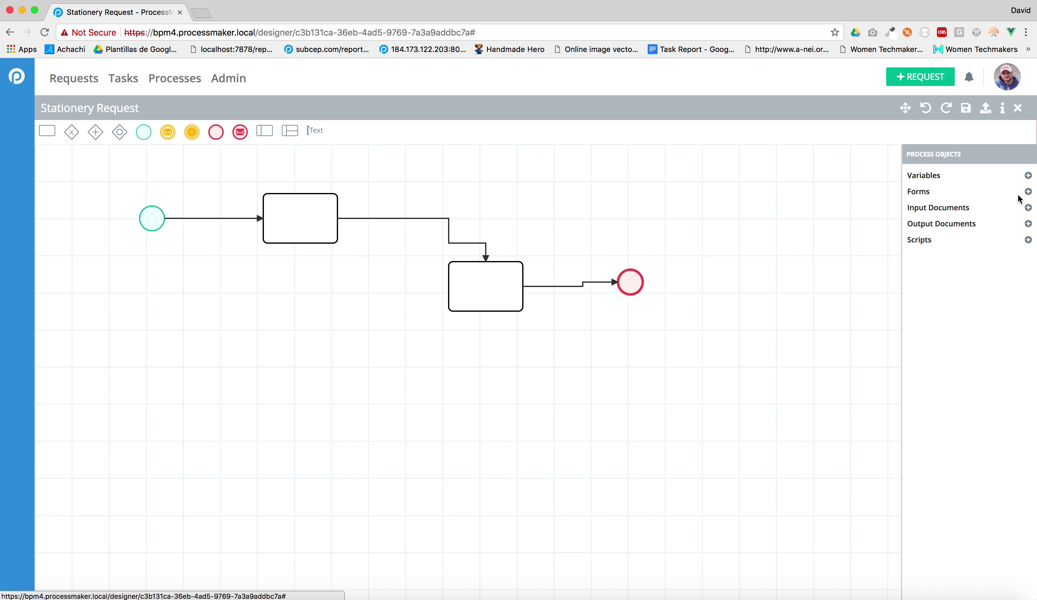
left_click(451, 302)
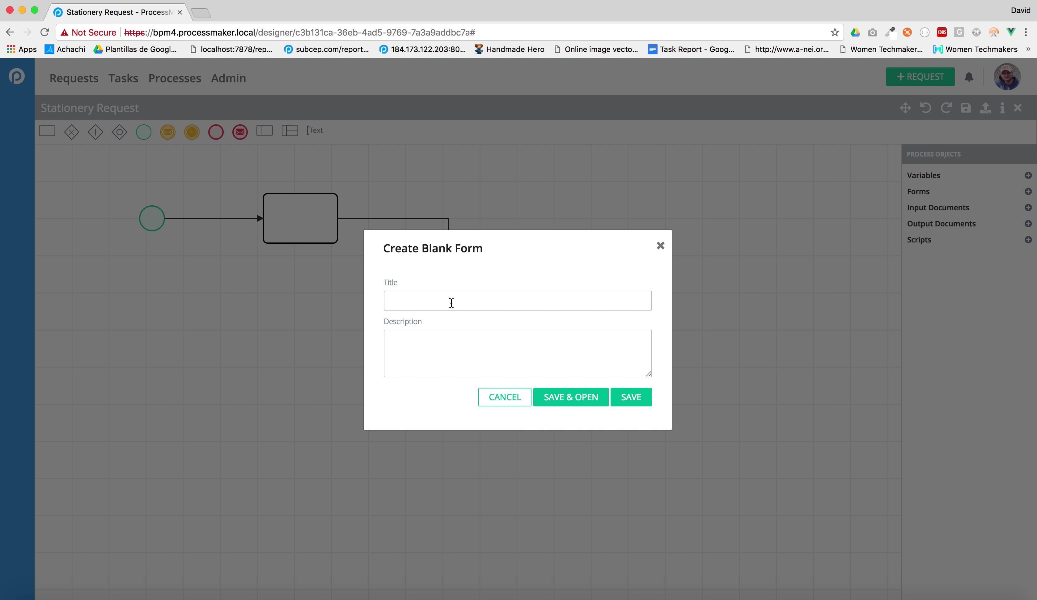
type("Approval form")
left_click(574, 398)
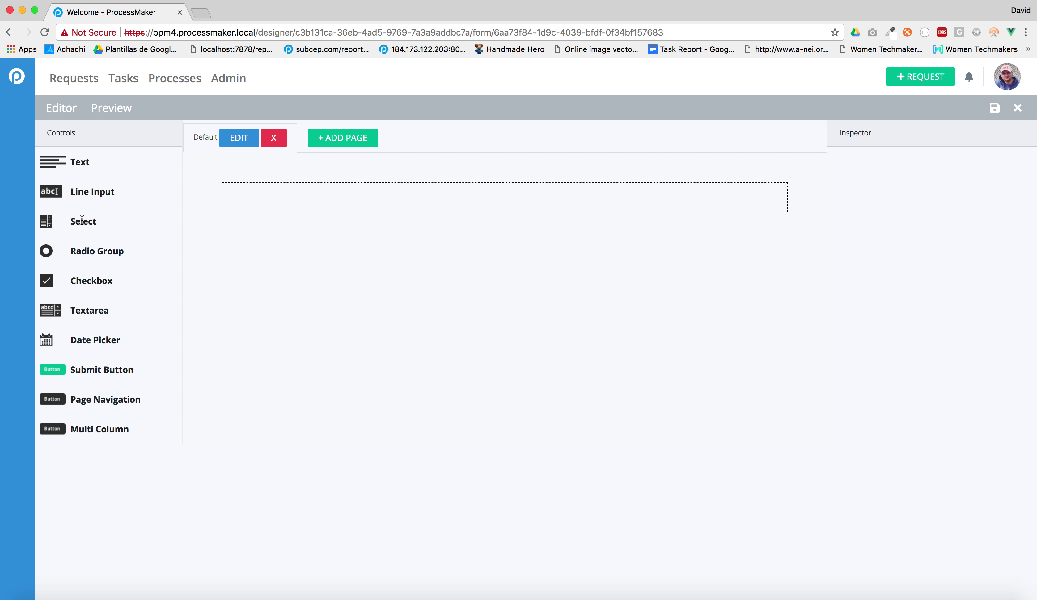
- Add a Select control to the approval form with field name "item" and label "Item"
left_click_drag(52, 226, 267, 203)
left_click(268, 204)
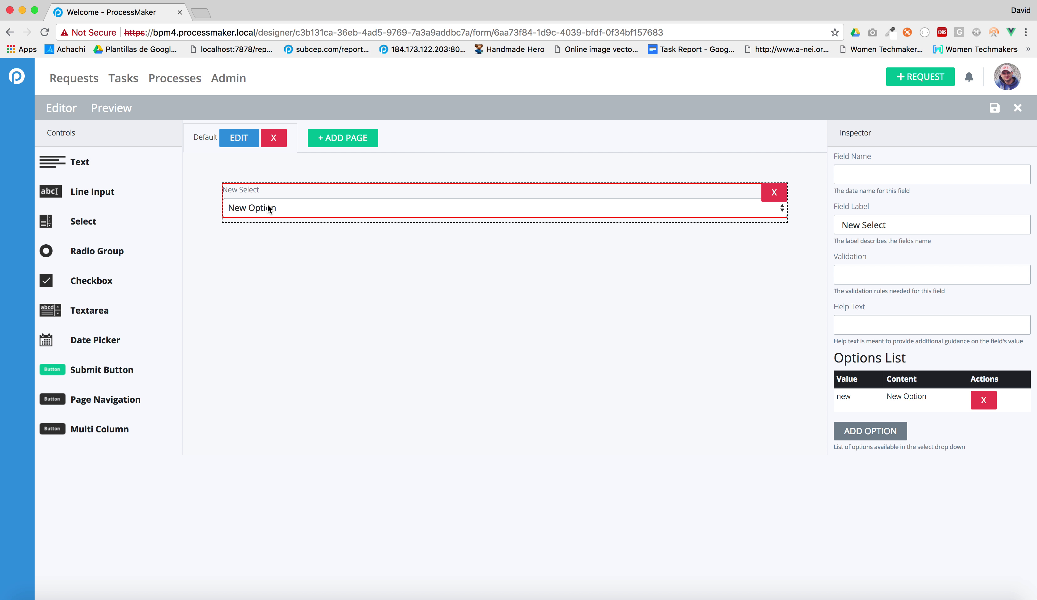
left_click(893, 172)
type("item")
triple_click(893, 226)
type("Item")
- Add an option with value 1001 and label "Pencil" to the approval form's Item select
left_click(868, 425)
left_click(535, 145)
type("1001")
left_click(490, 179)
type("Pencil")
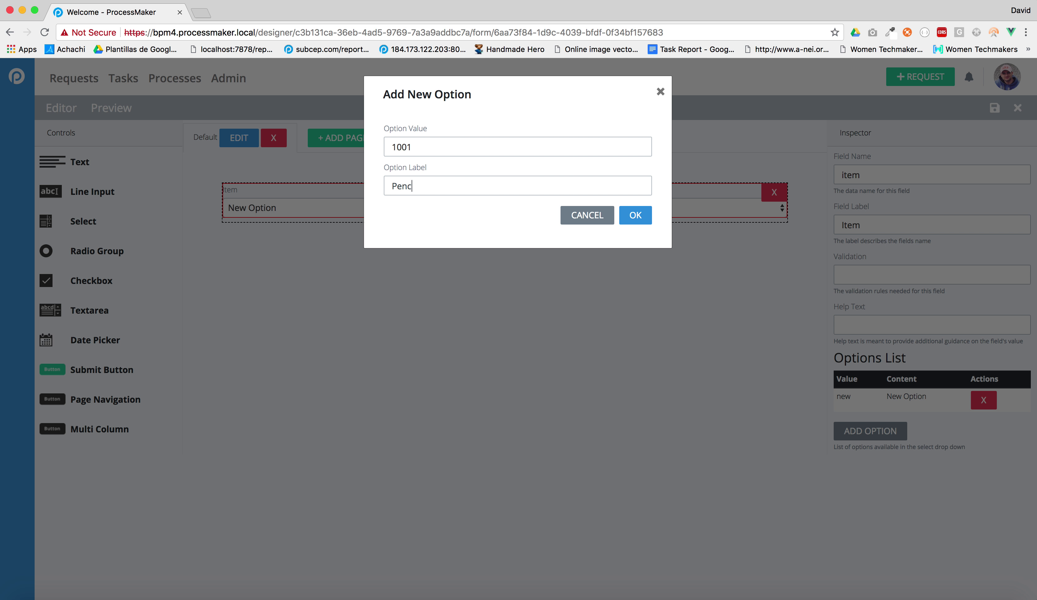
left_click(638, 215)
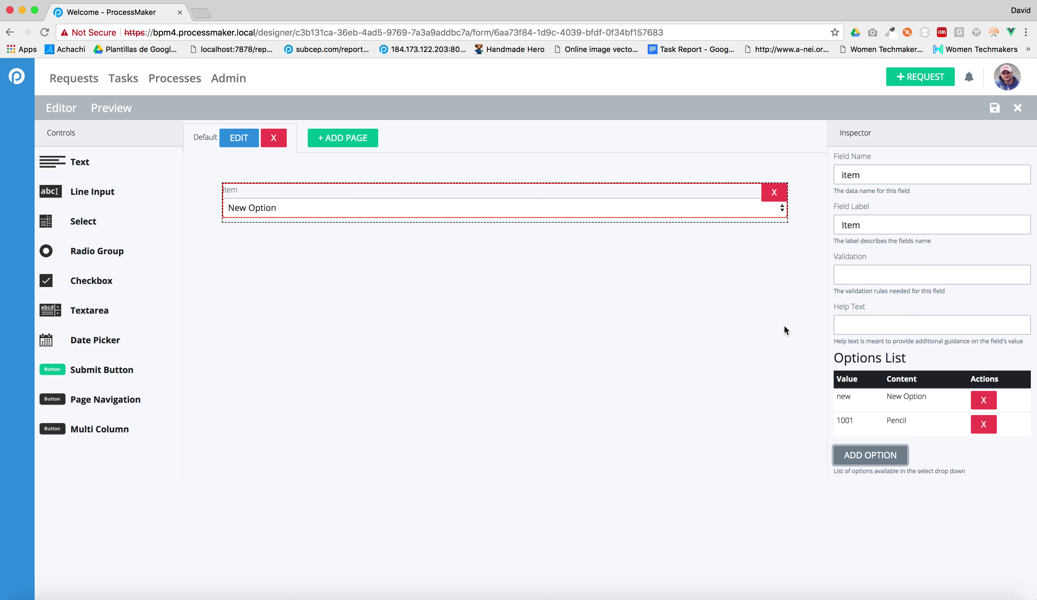
- Add an option with value 1002 and label "Notebook" to the approval form's Item select
left_click(865, 455)
left_click(545, 149)
type("1002")
left_click(479, 188)
type("Notebook")
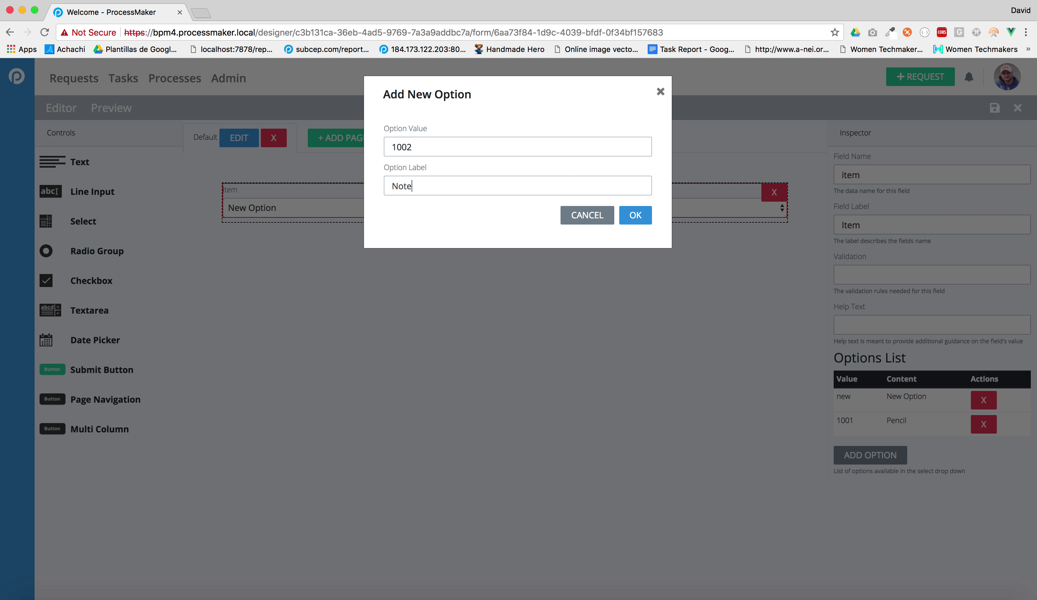
left_click(637, 217)
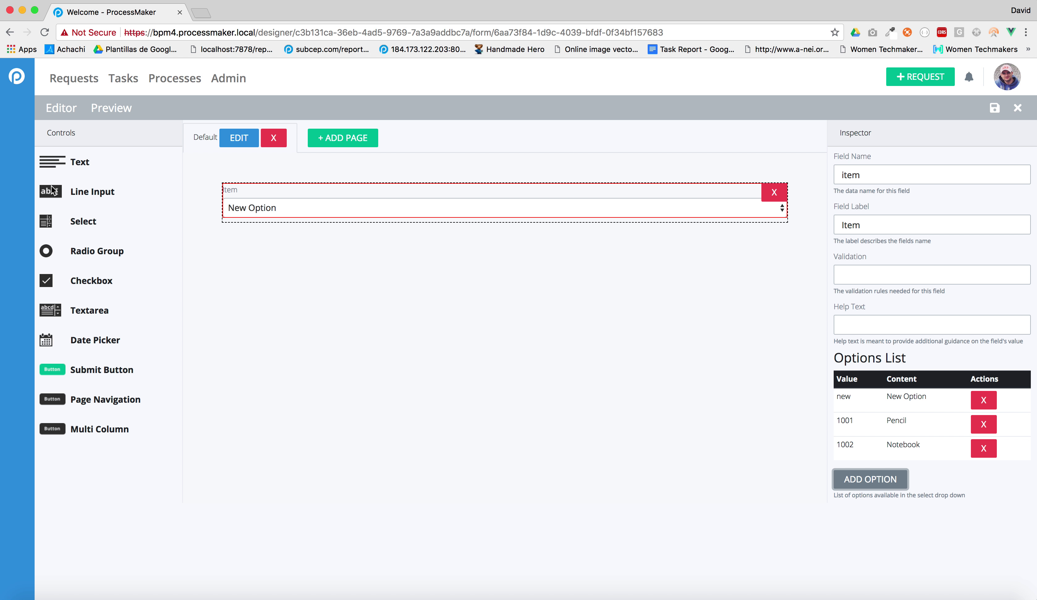
- Add a Line Input below Item on the approval form with field name "quantity" and label "Quantity"
left_click_drag(52, 189, 258, 227)
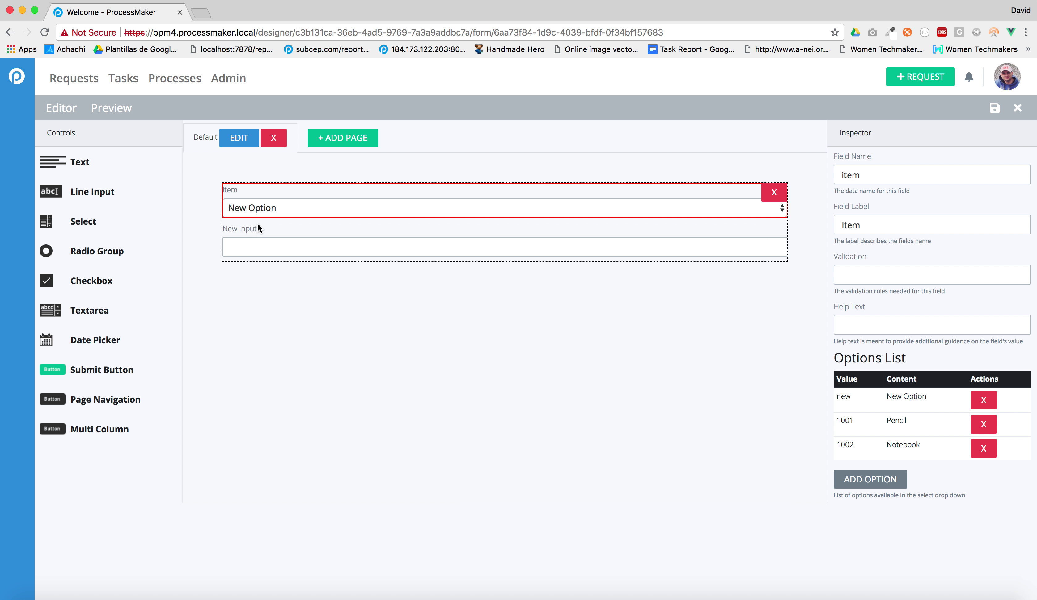
left_click(258, 237)
left_click(858, 179)
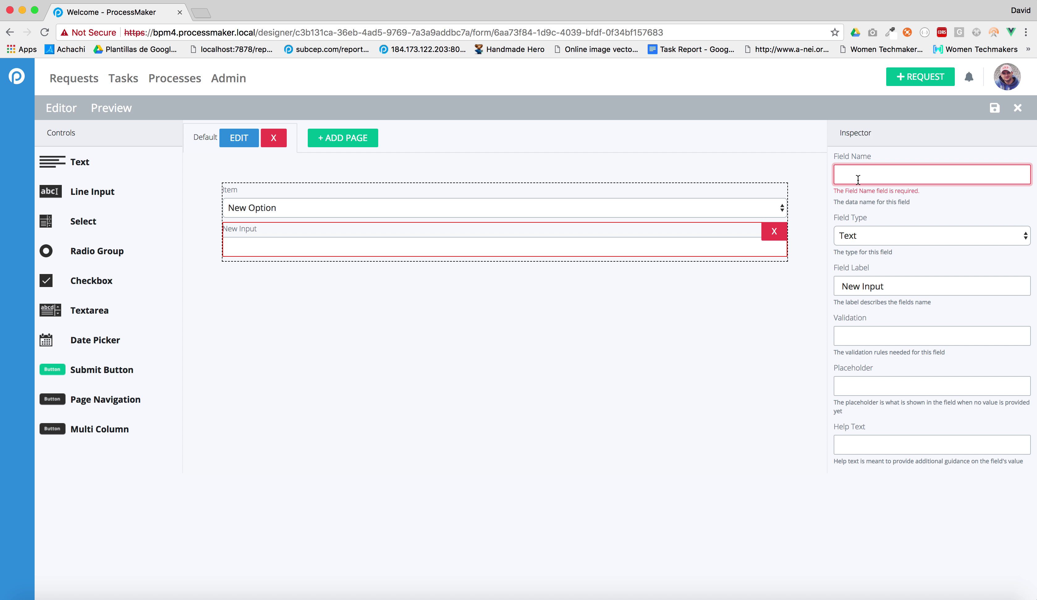
type("quantity")
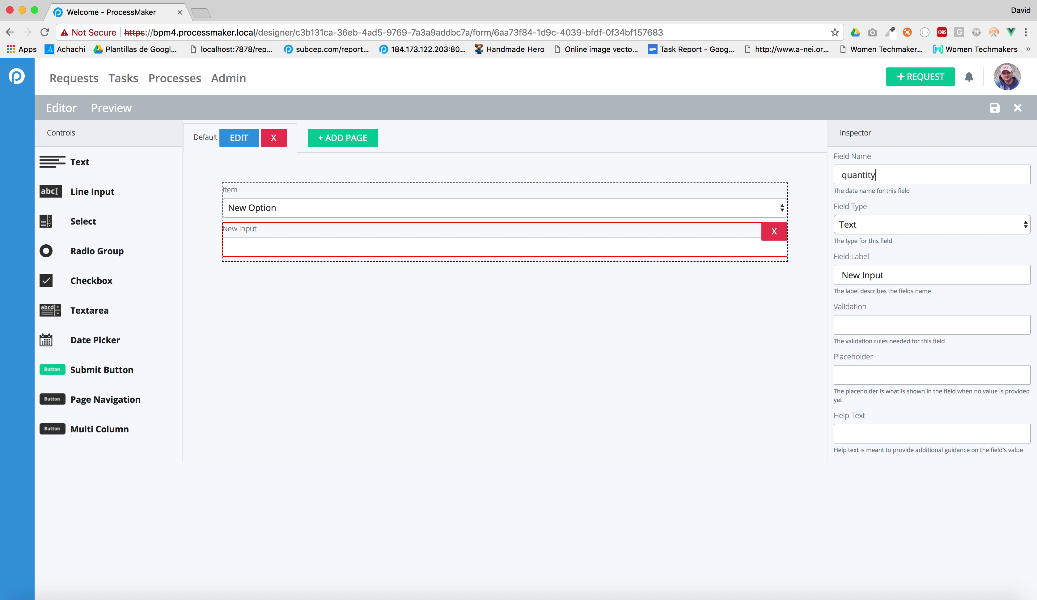
triple_click(878, 268)
type("Quantity")
- Add a Checkbox below Quantity with field name "approve" and label "Approve"
left_click_drag(91, 283, 268, 271)
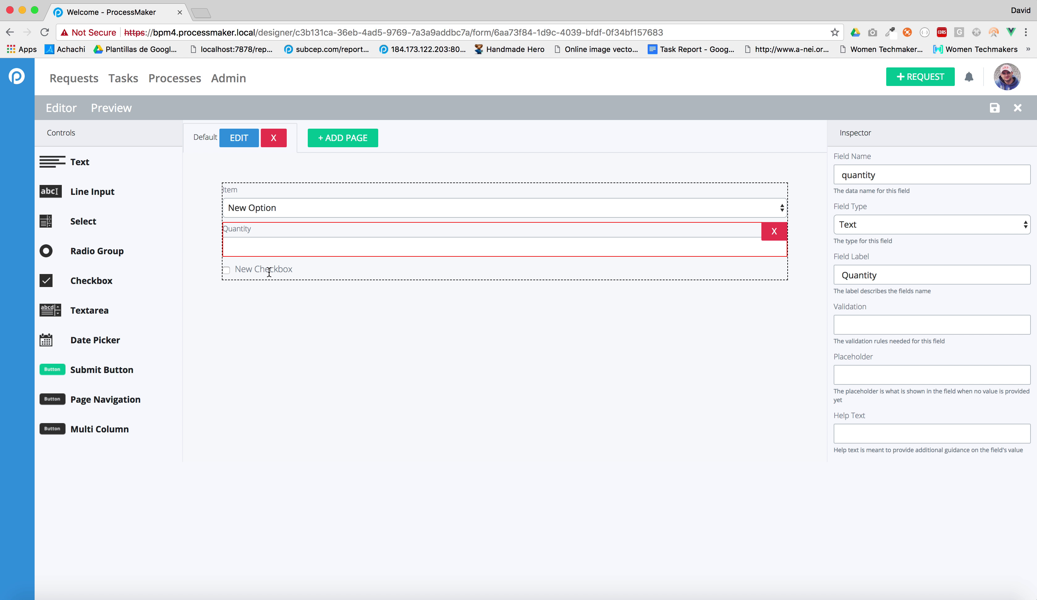
left_click(269, 271)
left_click(875, 181)
type("approve")
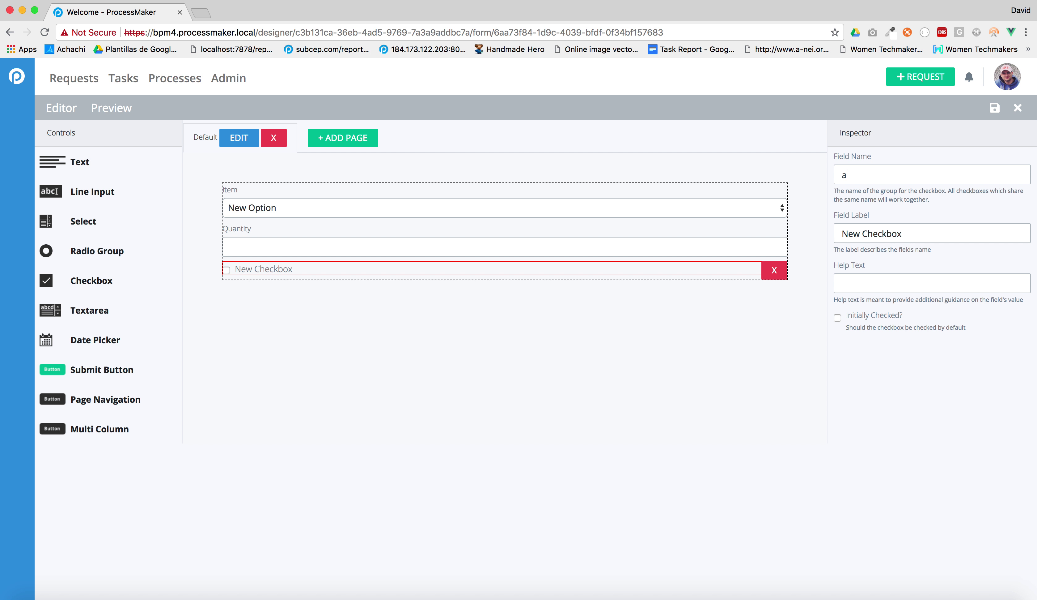
triple_click(873, 227)
type("Approve")
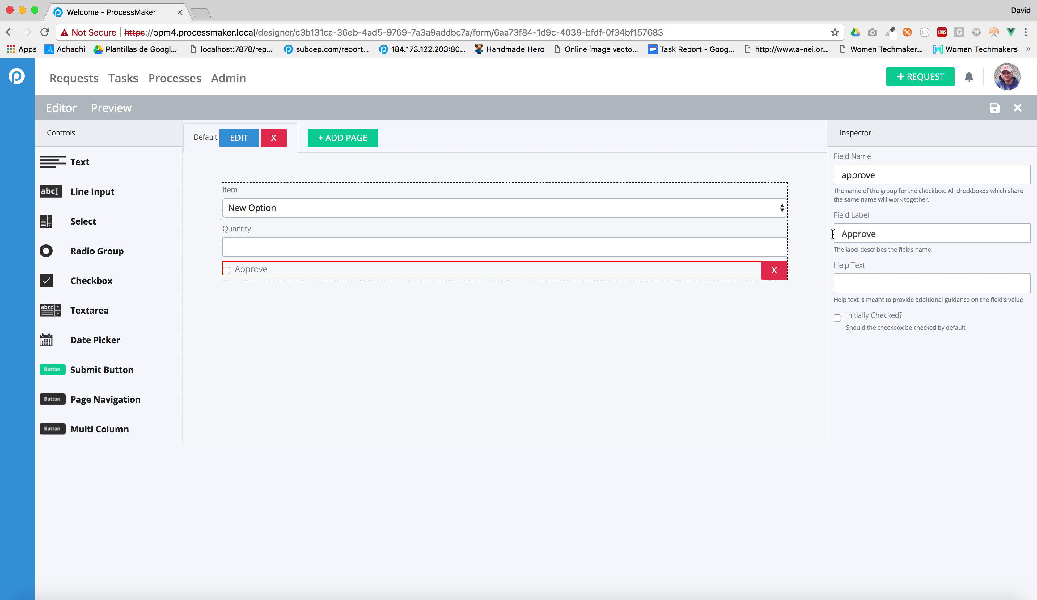
- Add a Submit Button labelled "Send" below Approve on the approval form, then save and close the form
mouse_move(320, 285)
left_mouse_down()
mouse_move(317, 272)
mouse_move(311, 289)
left_mouse_up()
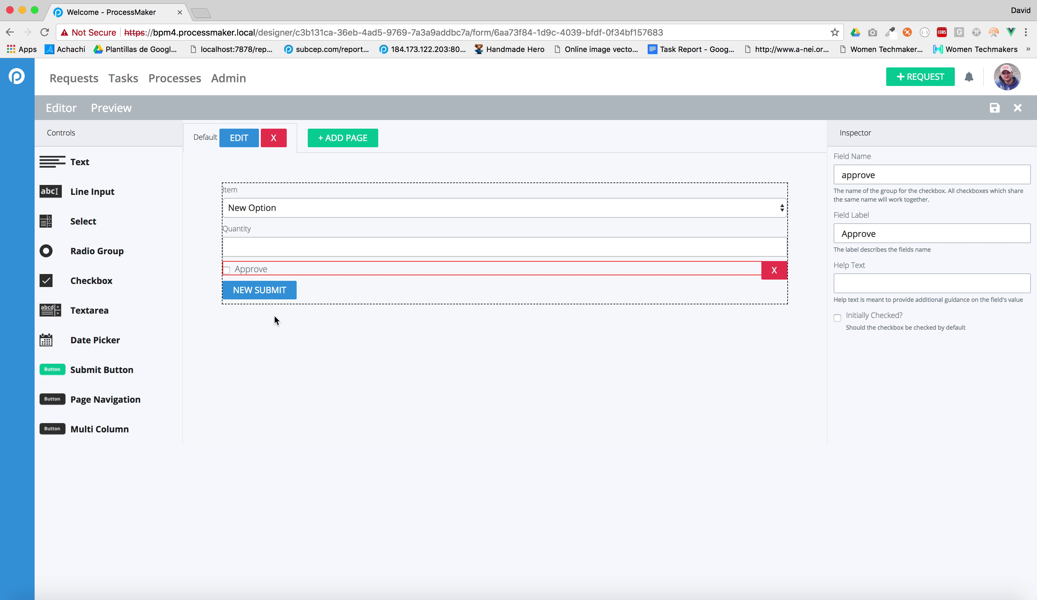
left_click(272, 296)
triple_click(875, 175)
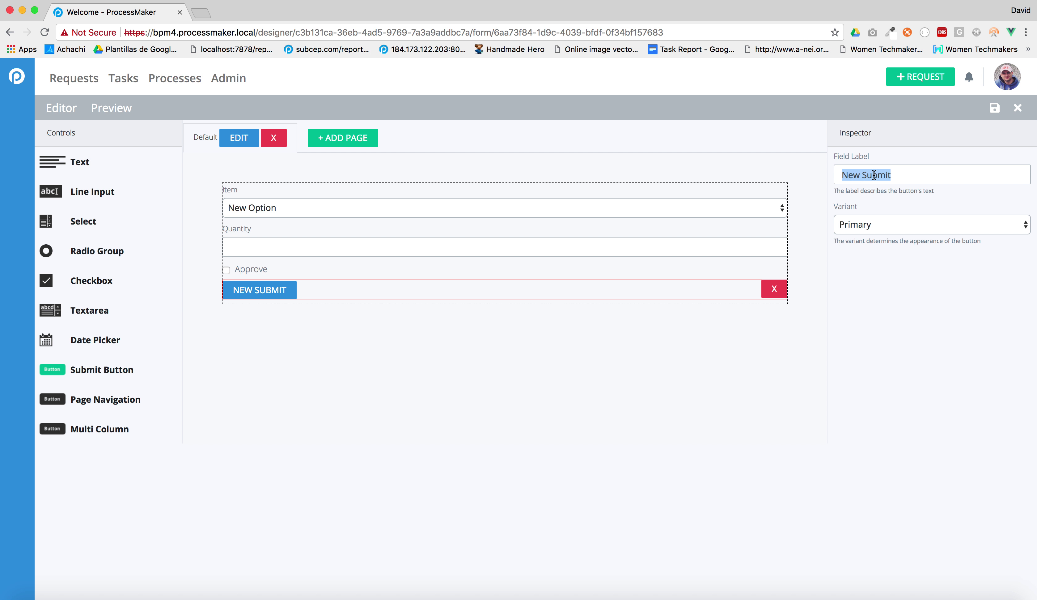
type("Send")
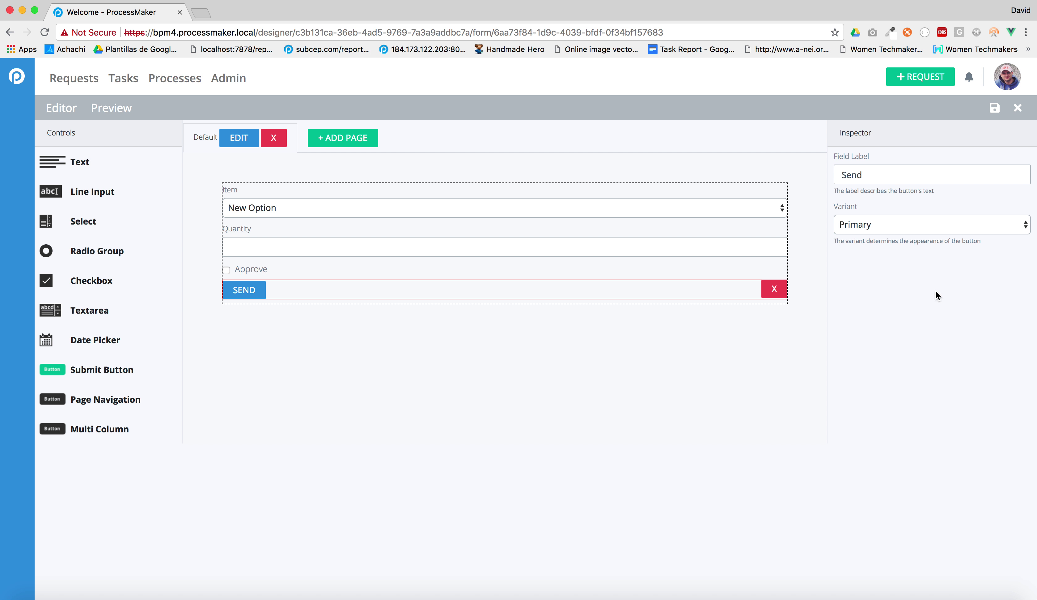
left_click(992, 112)
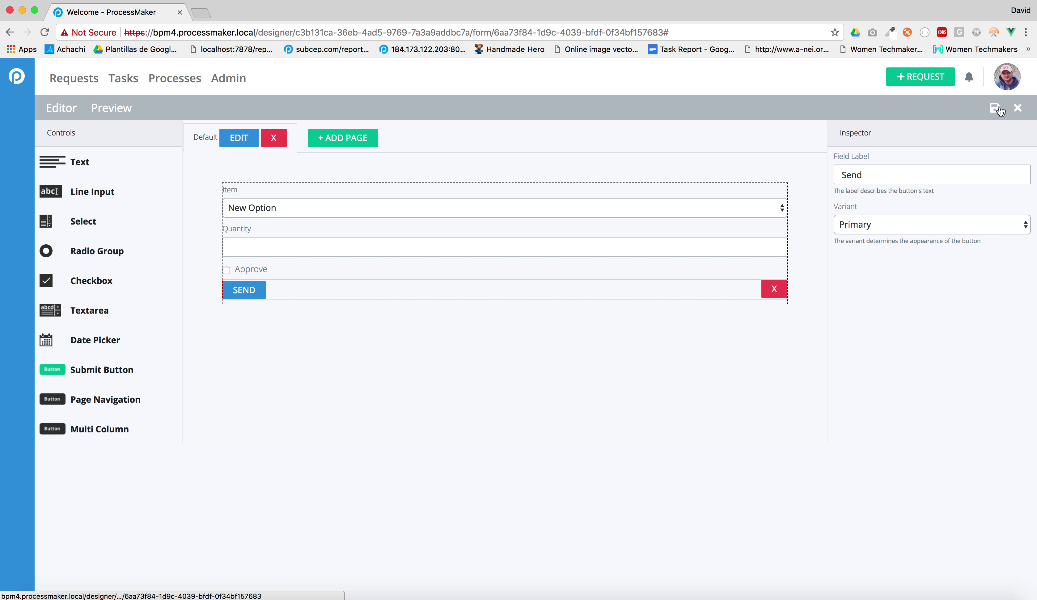
left_click(1017, 109)
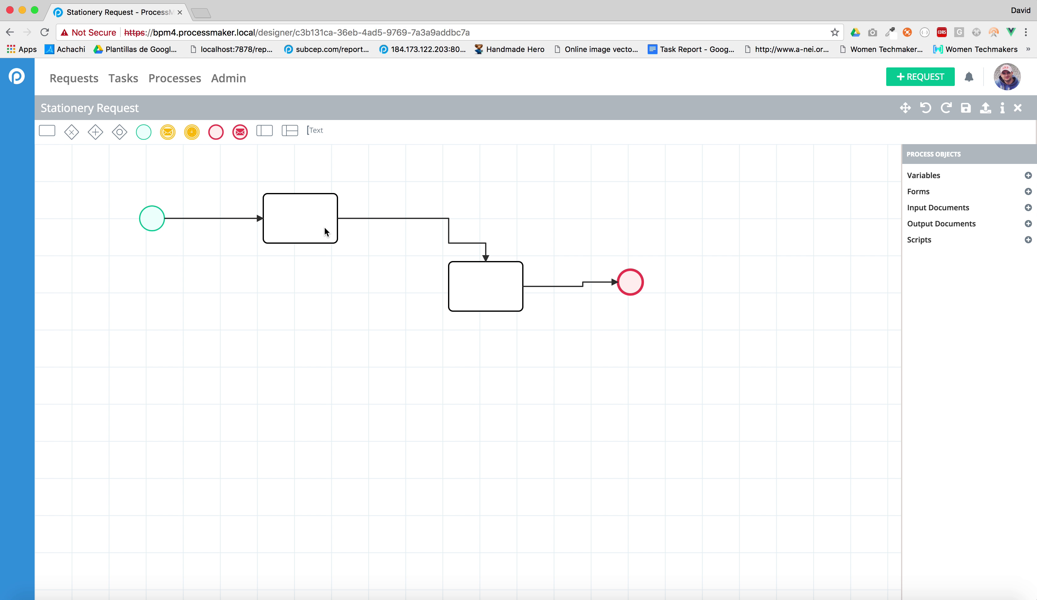
- Configure the first task with title "Request", task type Form and task option Stationery Request
left_click(324, 226)
left_click(392, 219)
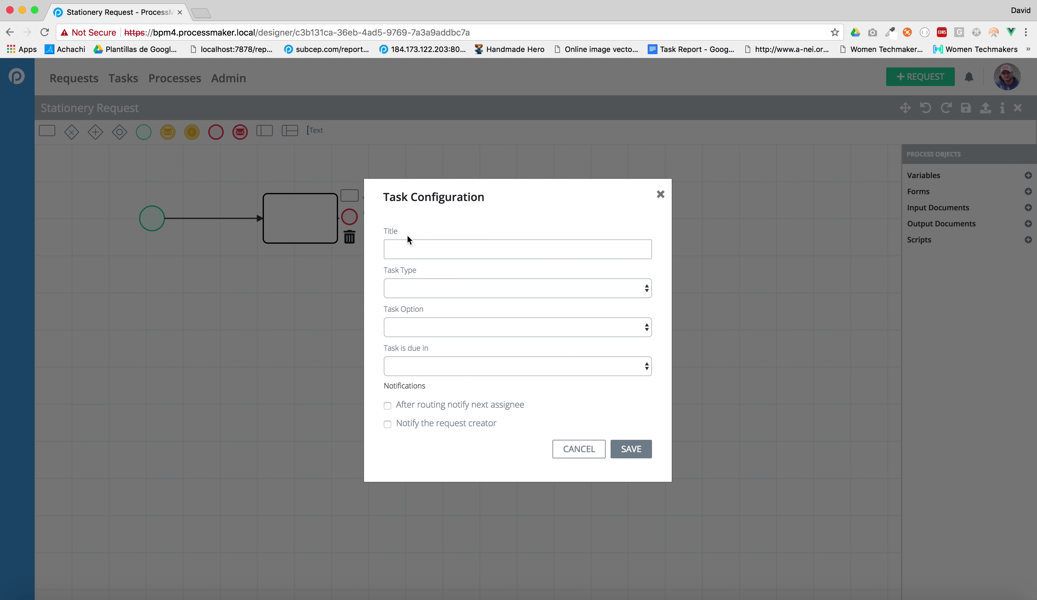
left_click(454, 253)
type("Request")
left_click(463, 288)
left_click(460, 299)
left_click(465, 329)
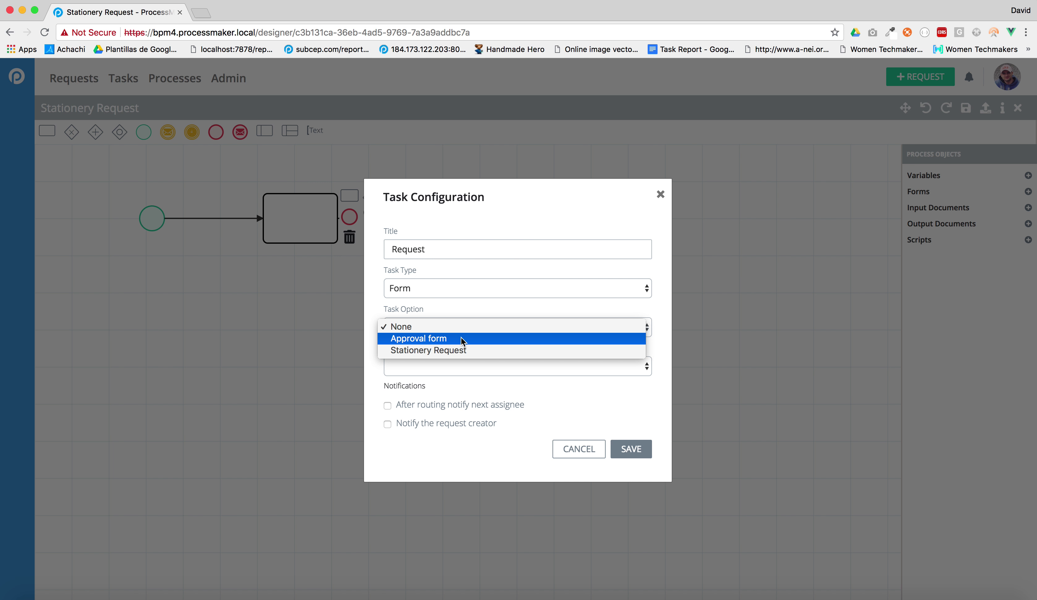
left_click(459, 348)
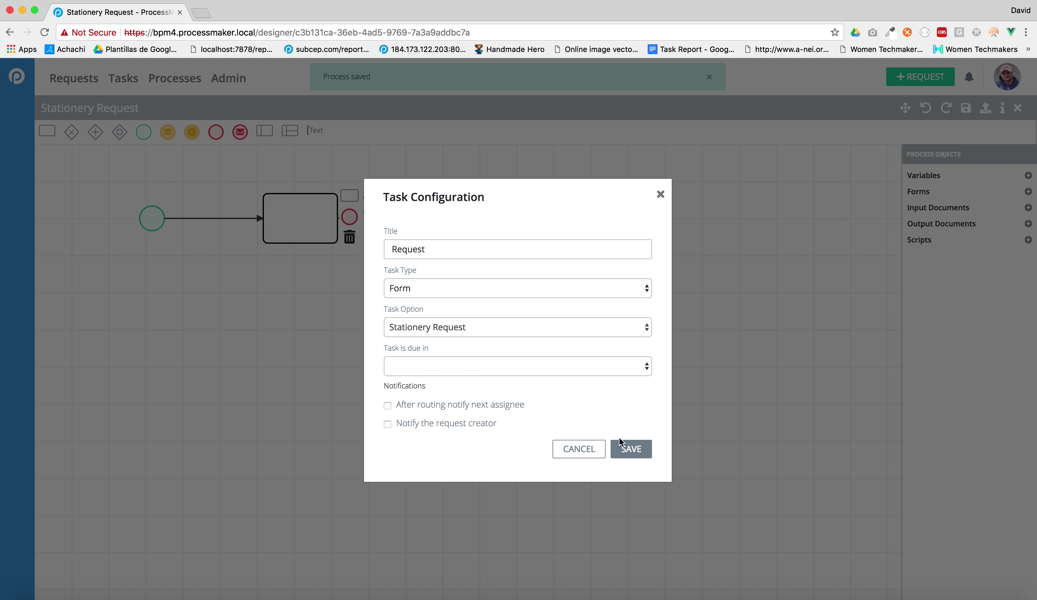
left_click(625, 443)
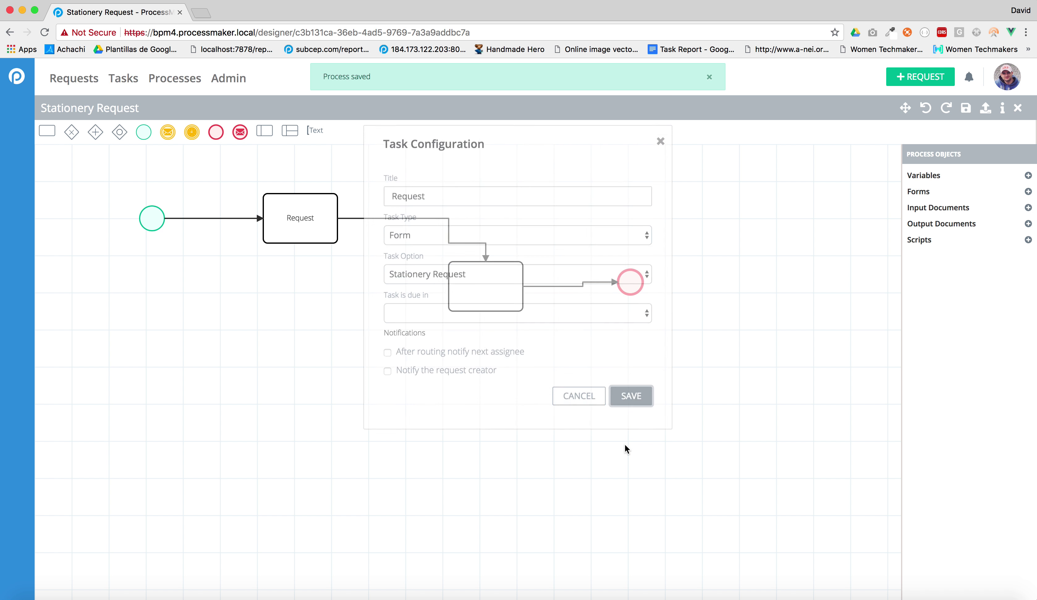
- Configure the second task with title "Approve", task type Form and task option Approval form, and save the process
left_click(487, 276)
left_click(573, 284)
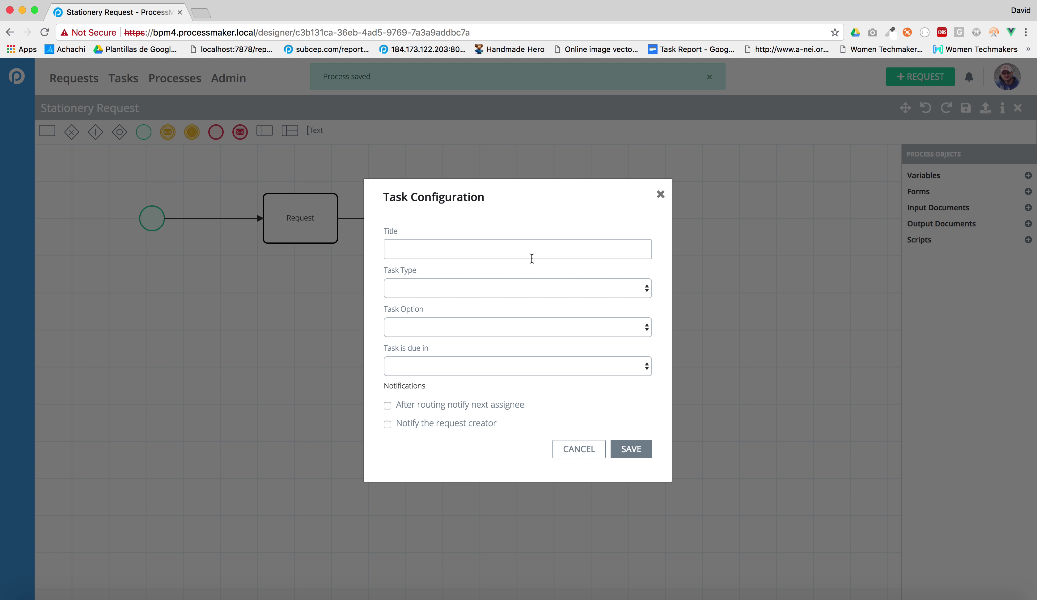
left_click(531, 252)
type("Approve")
left_click(482, 290)
left_click(479, 299)
left_click(479, 326)
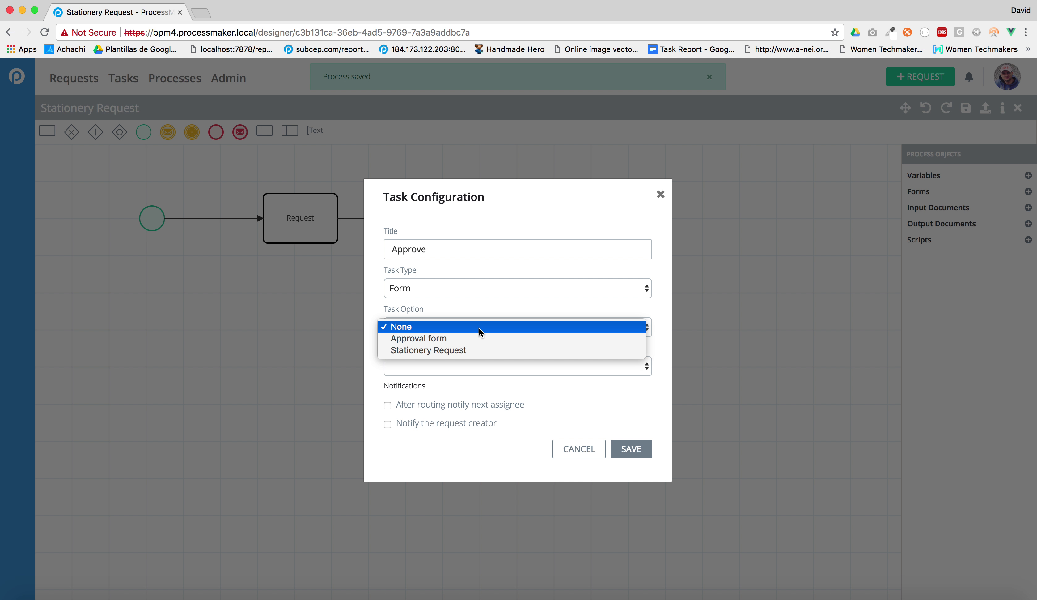
left_click(478, 336)
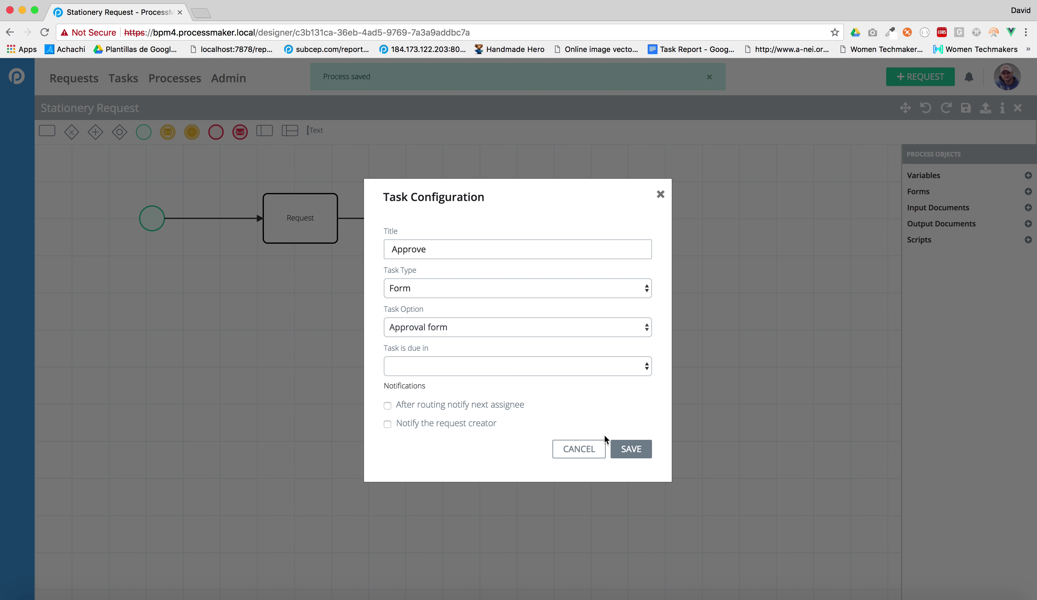
left_click(630, 448)
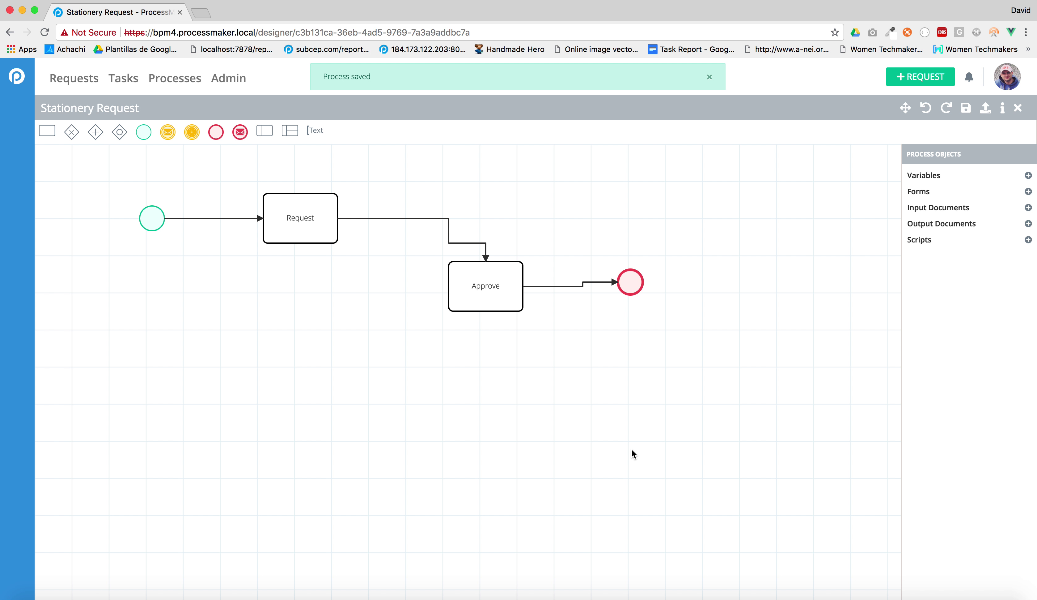
left_click(966, 114)
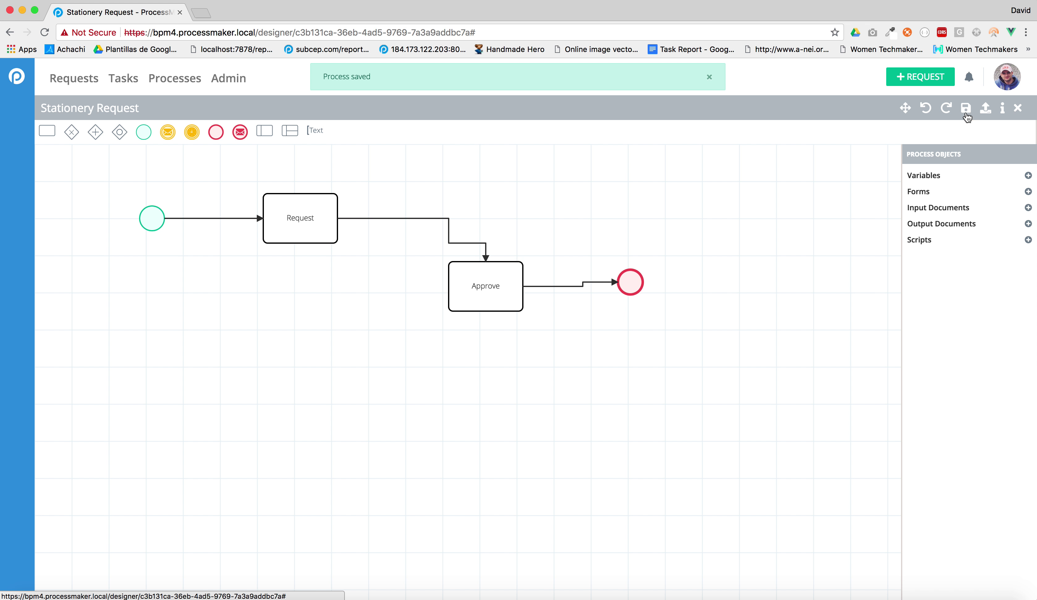
- Start a new Stationery Request and open its current Request task
left_click(915, 78)
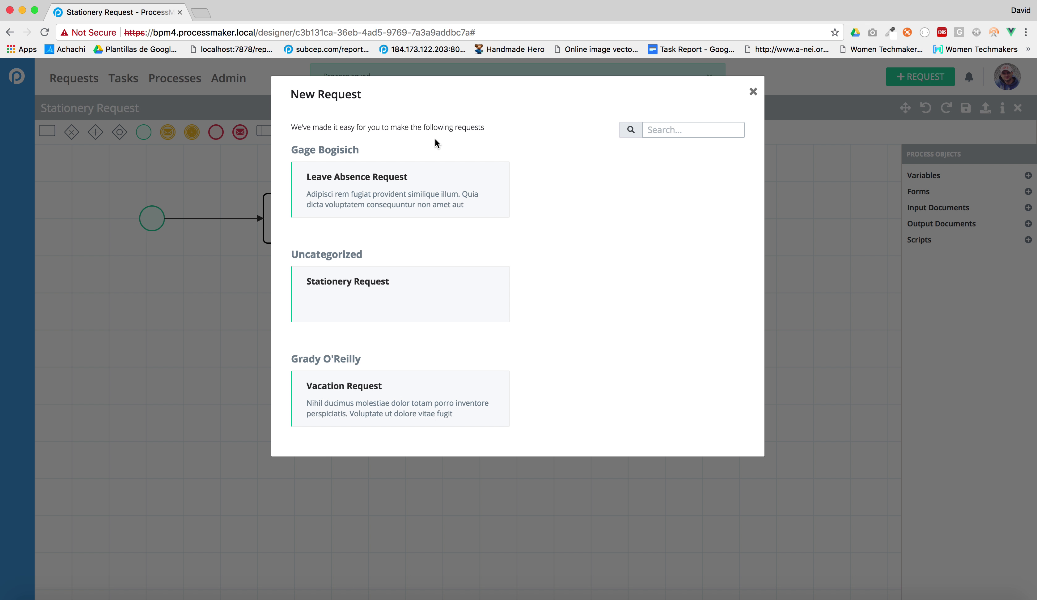
left_click(376, 286)
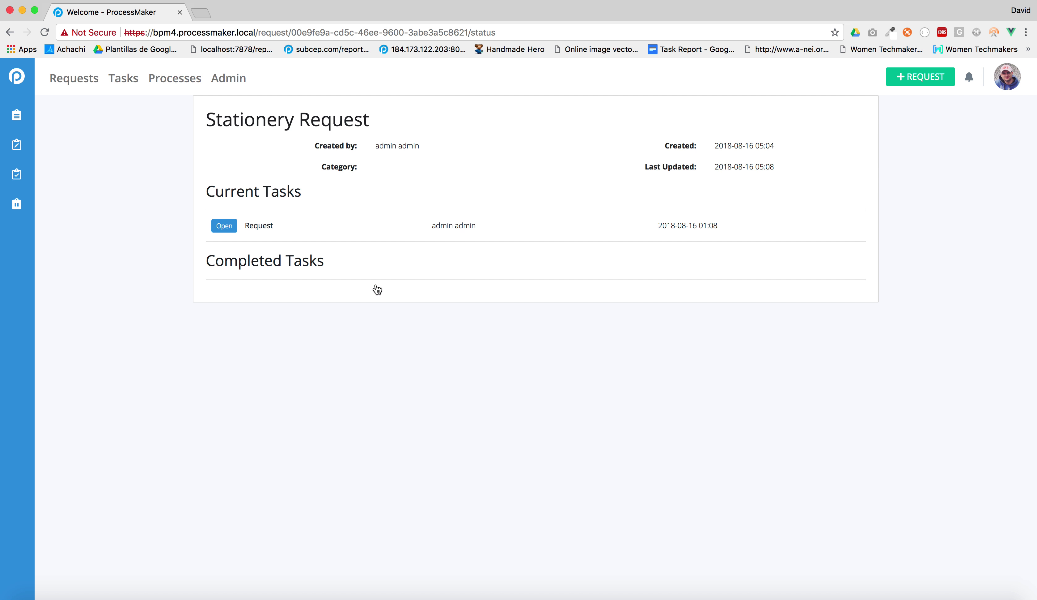
left_click(251, 225)
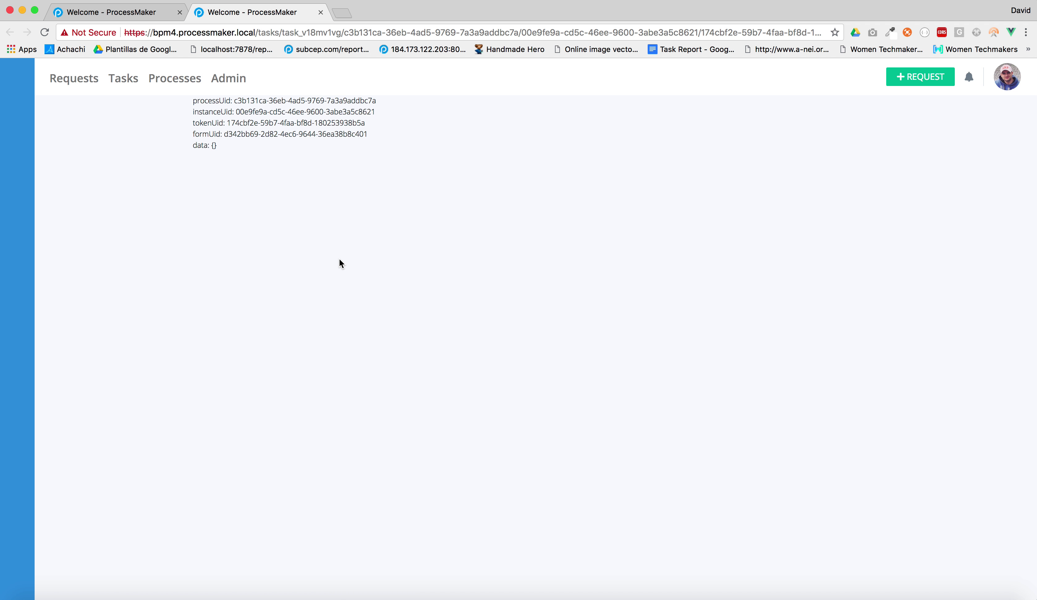
- Fill in the request form with item Pencil and quantity 5, and submit it
left_click(263, 177)
left_click(262, 189)
left_click(255, 212)
type("5")
left_click(229, 241)
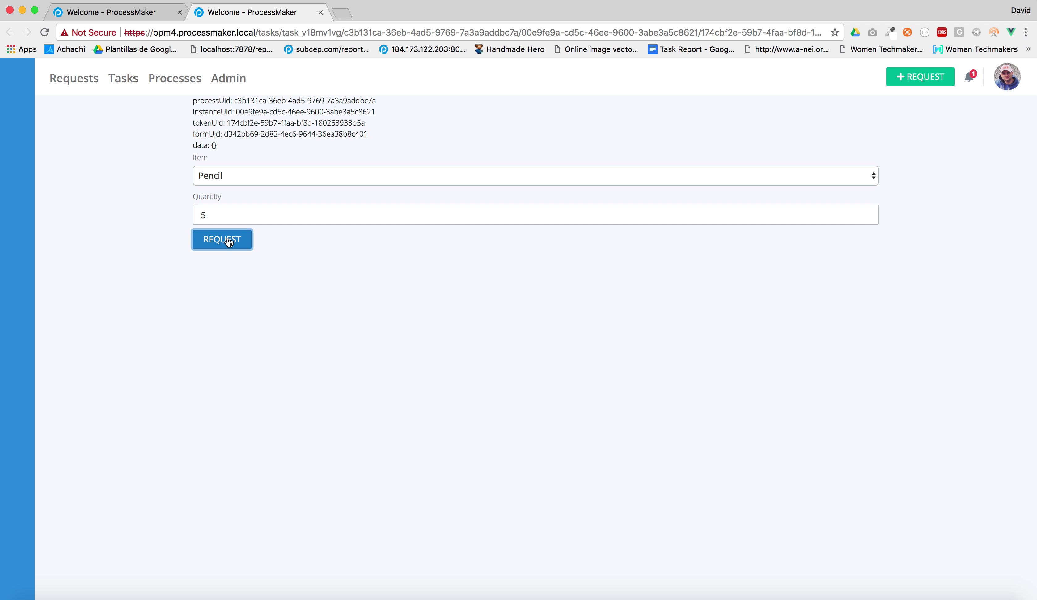
- Open the new Approve task from the notifications, approve the request and send it, then check the notifications again
left_click(970, 78)
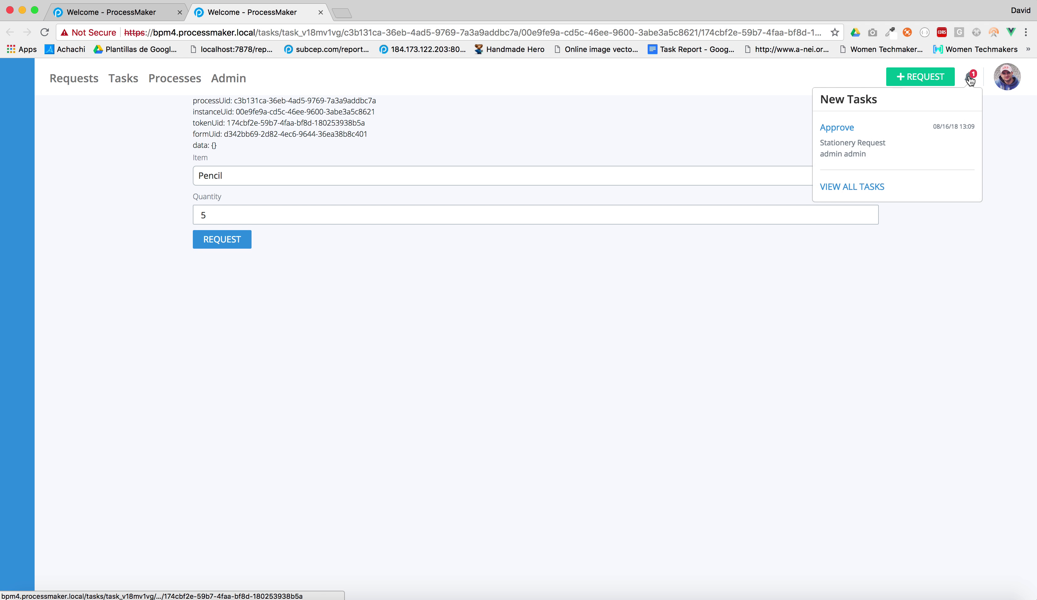
left_click(844, 128)
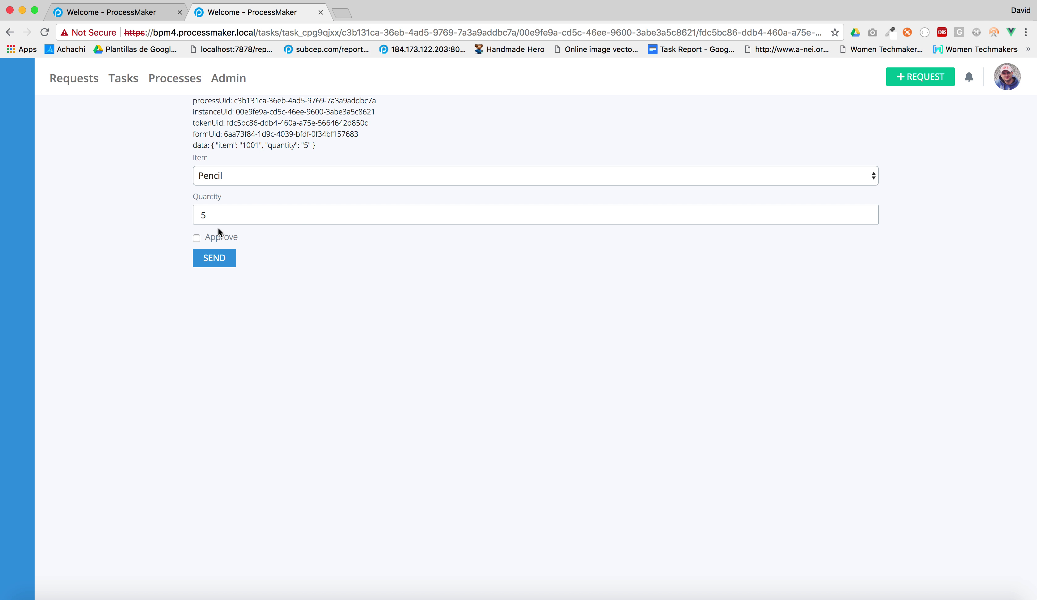
left_click(196, 238)
left_click(214, 259)
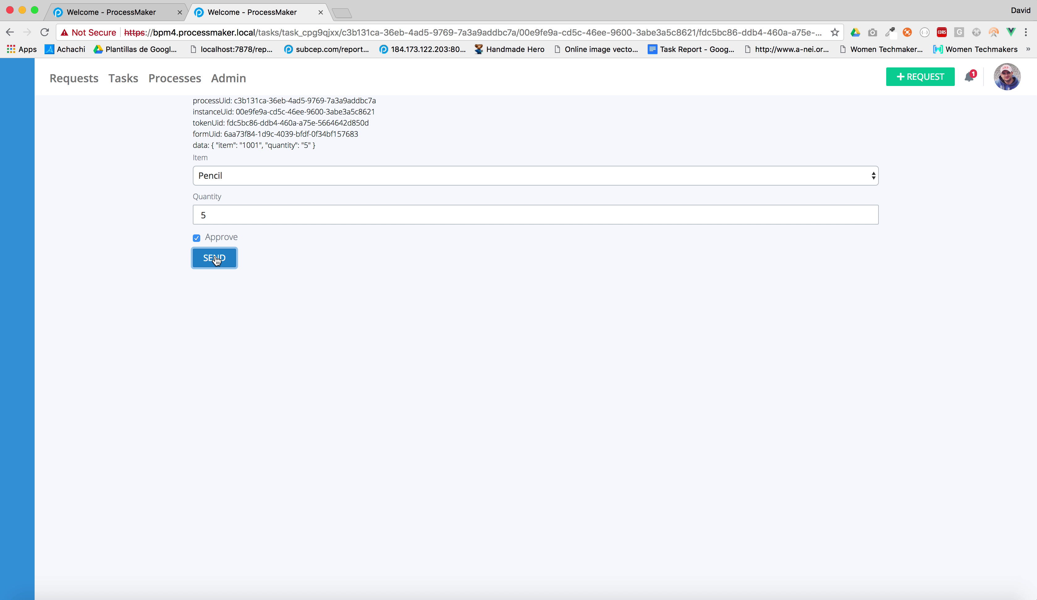
left_click(967, 81)
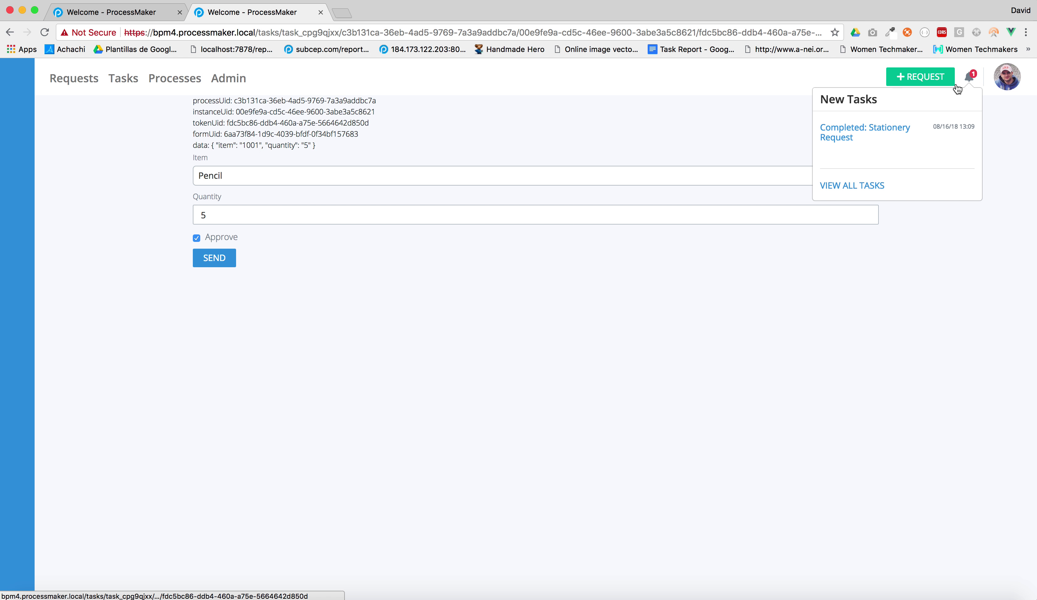